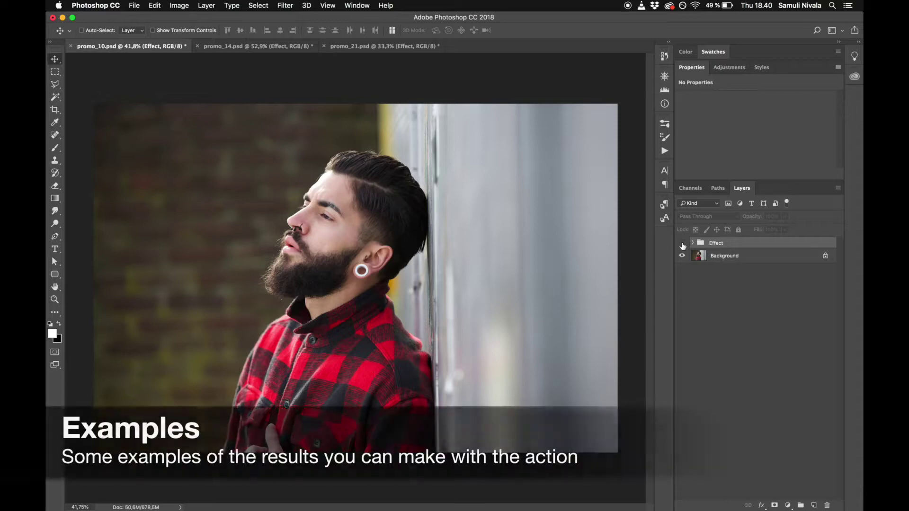
- Show the Effect group in promo_10, promo_14 and promo_21, then zoom into the woman's portrait
left_click(682, 243)
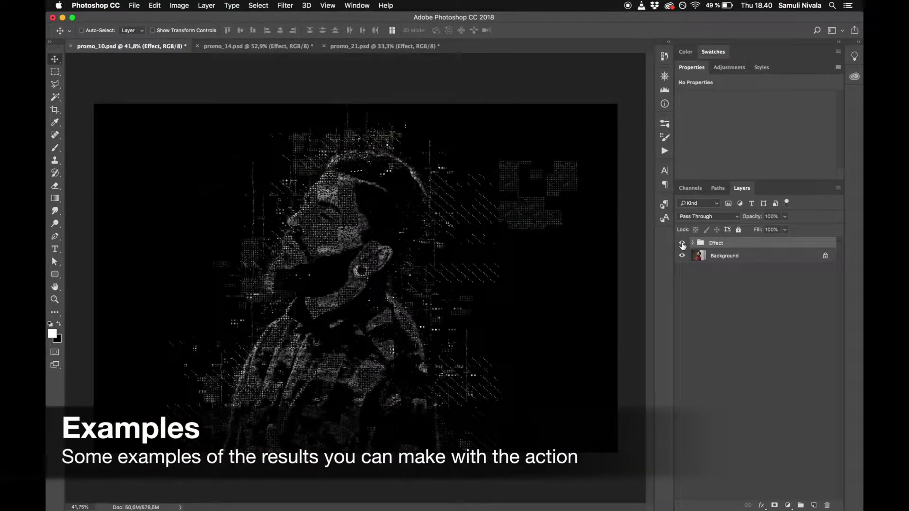
left_click(246, 46)
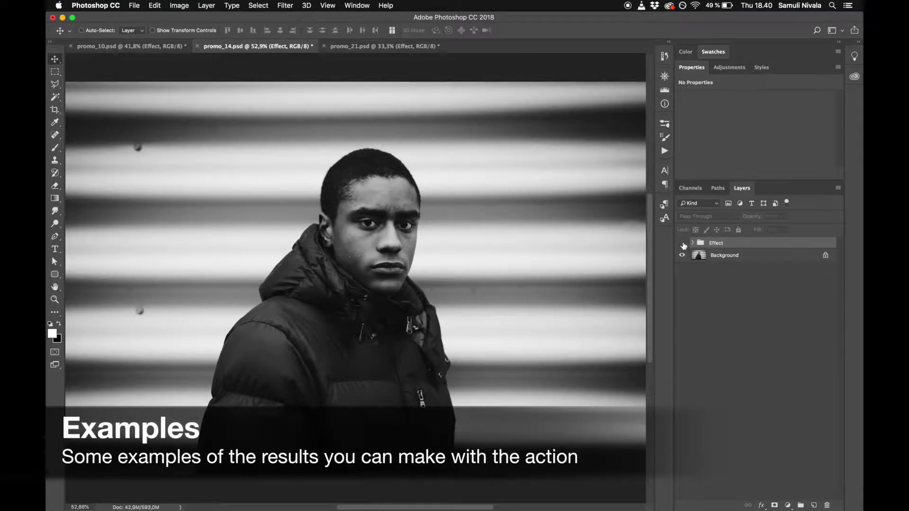
left_click(682, 243)
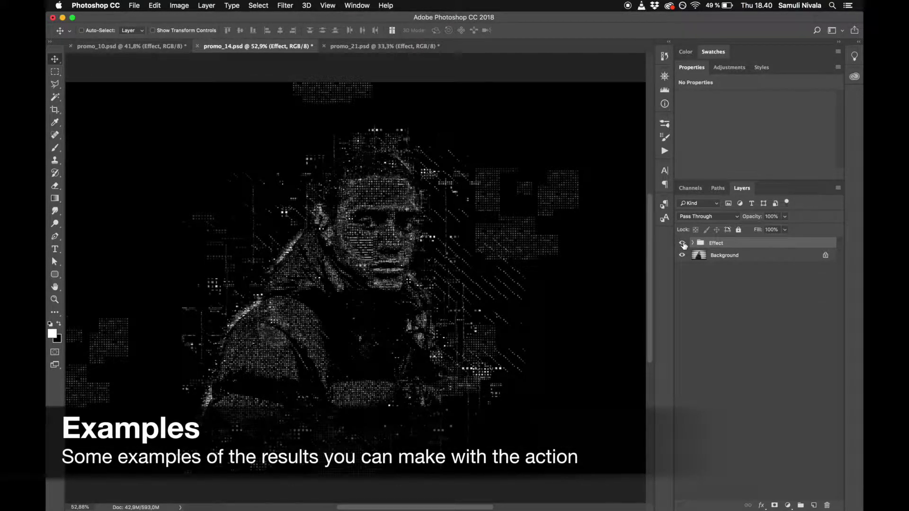
left_click(360, 47)
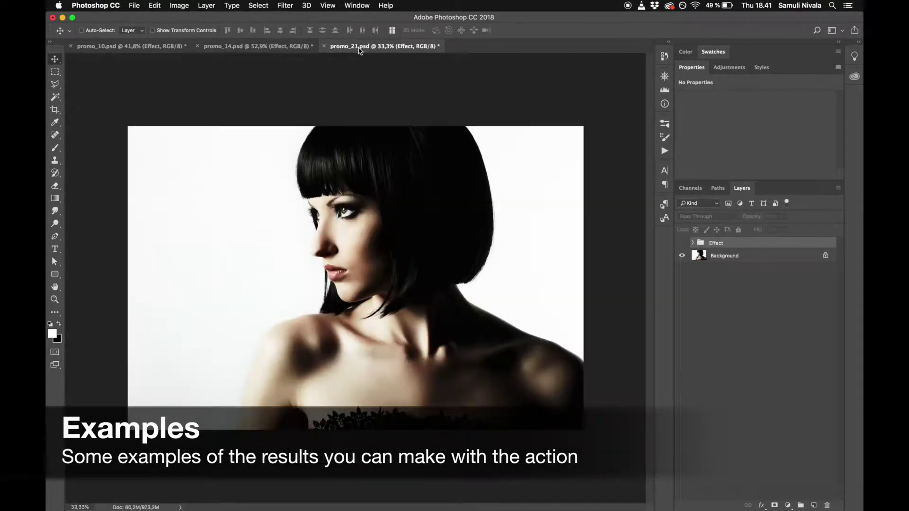
left_click(682, 243)
scroll(372, 170, "up", 2)
scroll(372, 170, "up", 2)
scroll(372, 171, "up", 2)
scroll(371, 171, "up", 2)
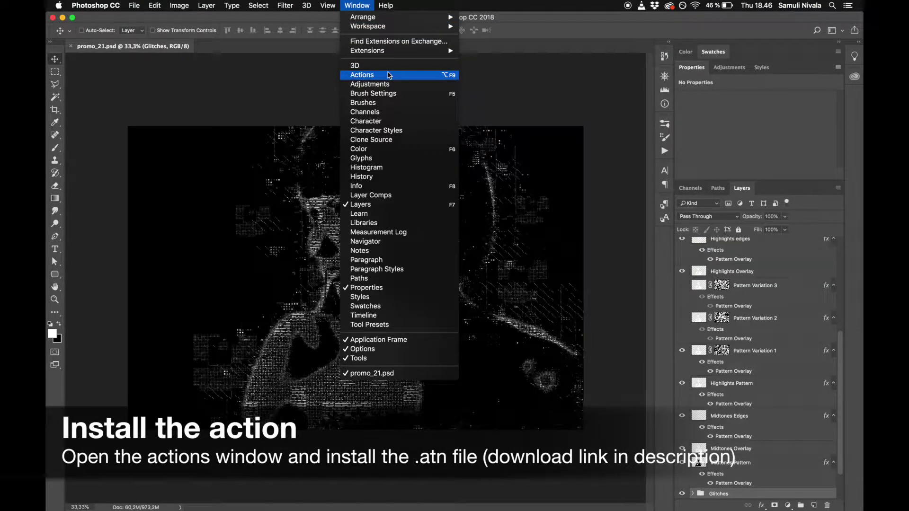
- Load the Blockchain 3 .atn action file from Documents > Blockchain_3 > CC2018+ into the Actions panel
left_click(388, 74)
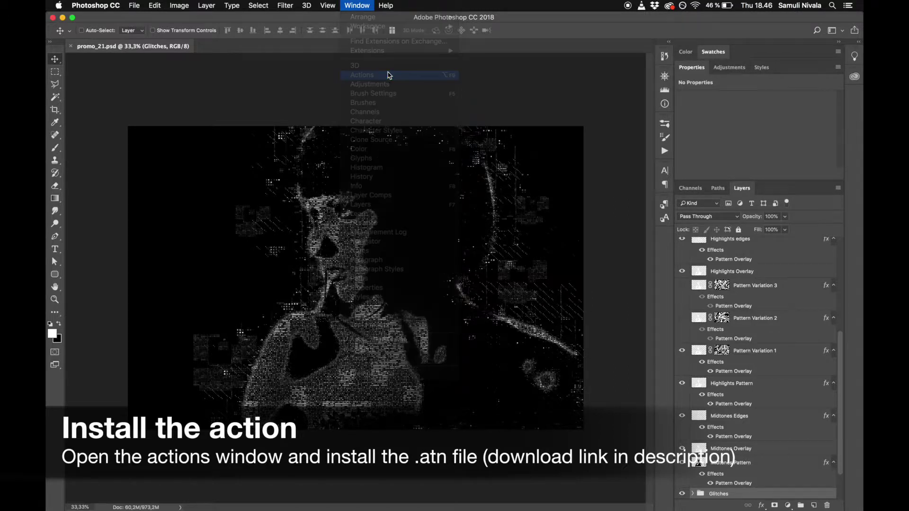
left_click(646, 120)
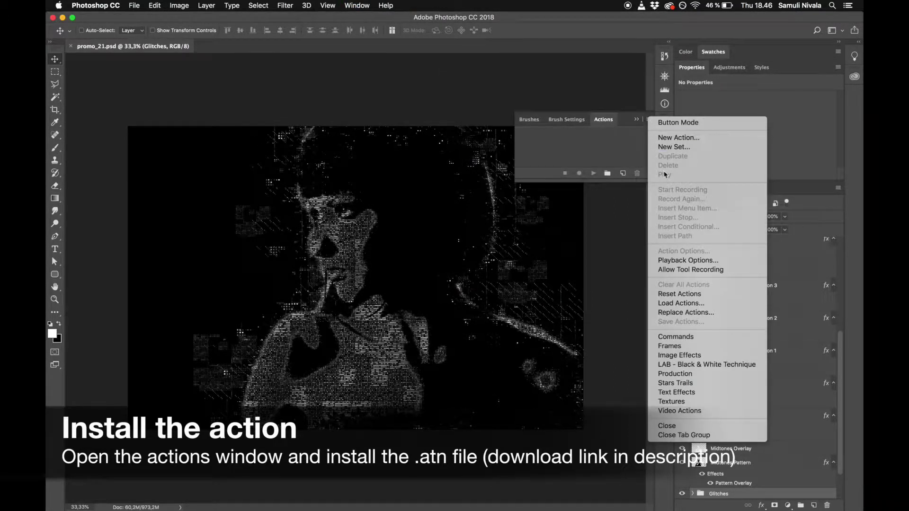
left_click(669, 304)
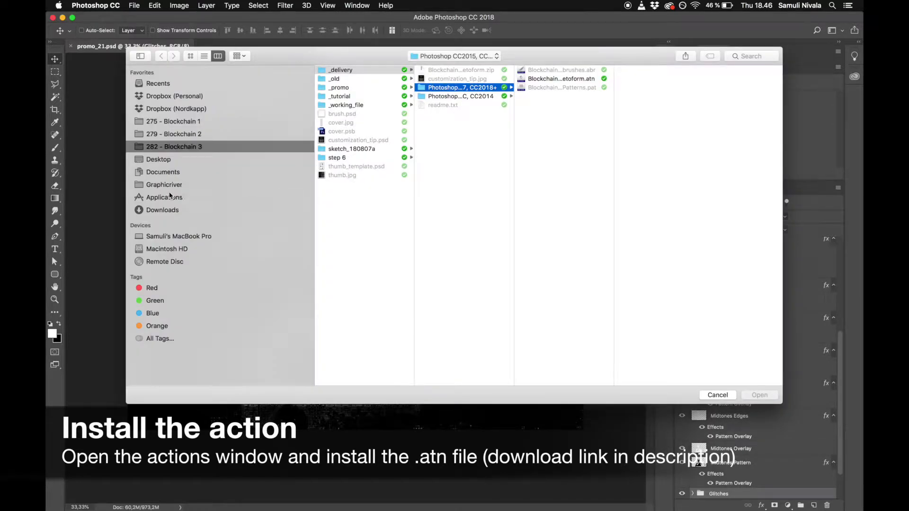
left_click(166, 173)
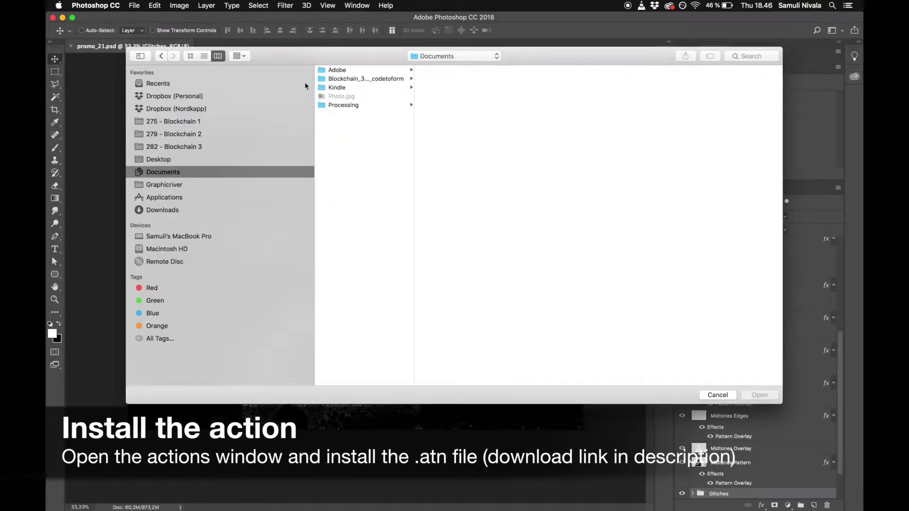
left_click(344, 80)
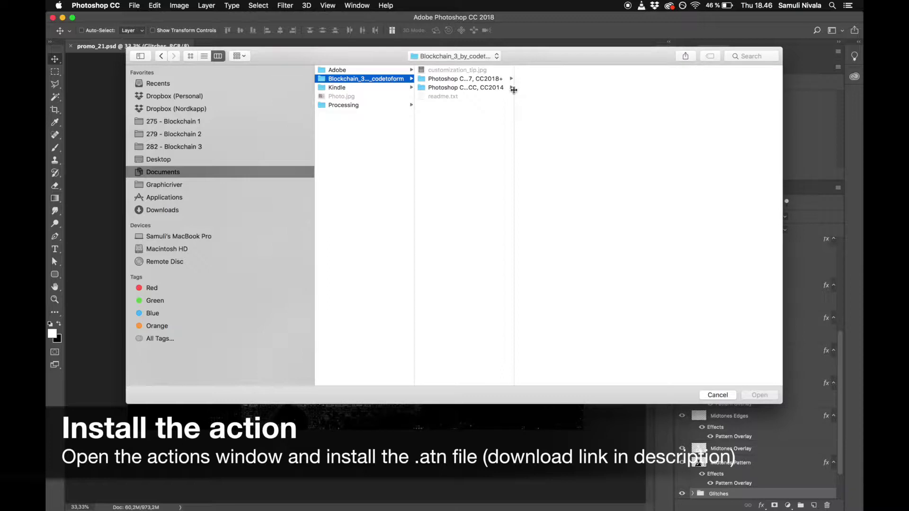
left_click(495, 80)
left_click(572, 81)
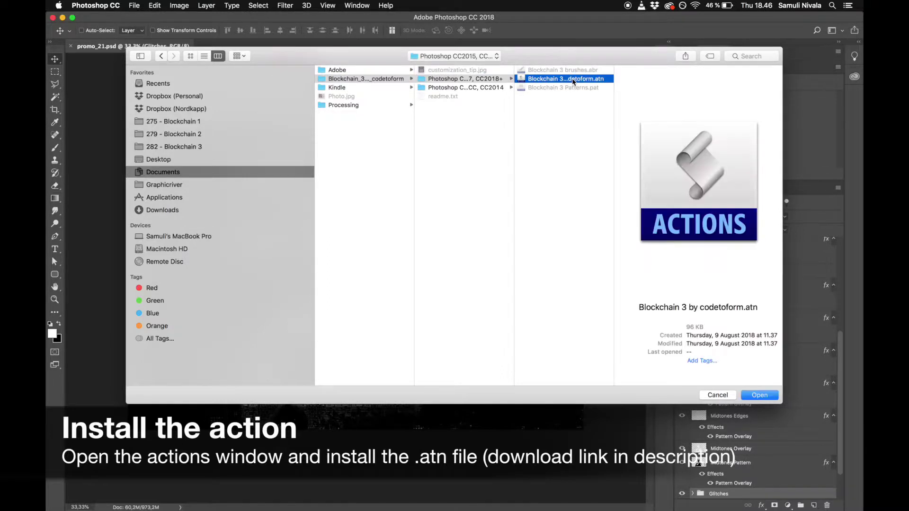
left_click(756, 397)
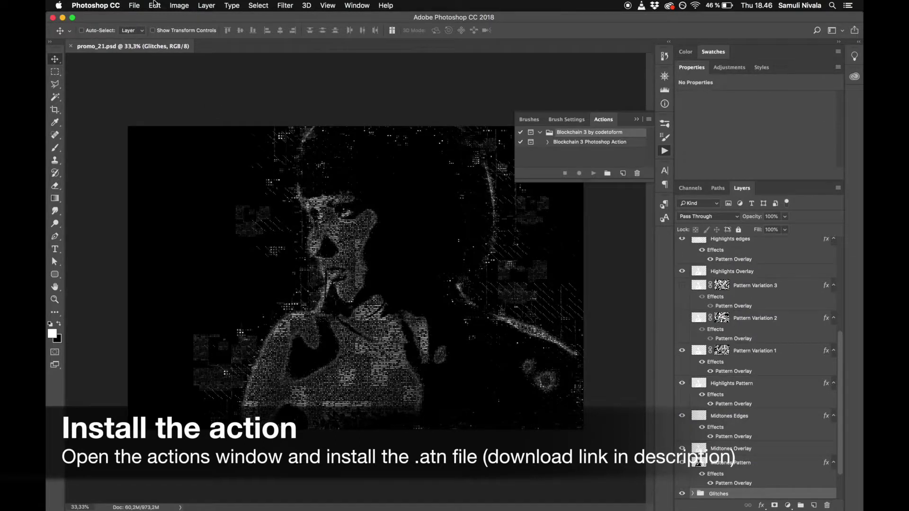
left_click(155, 6)
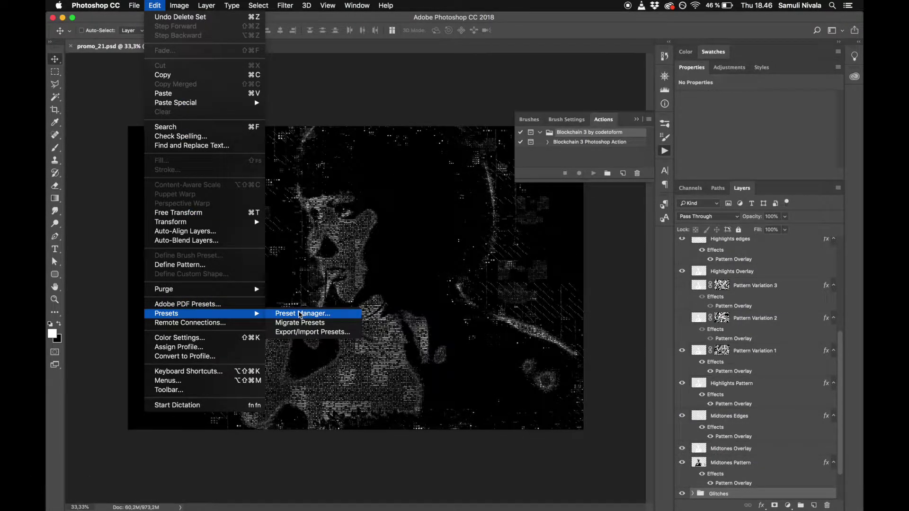
- Load Blockchain 3 brushes.abr in the Preset Manager, then switch Preset Type to Patterns
left_click(299, 315)
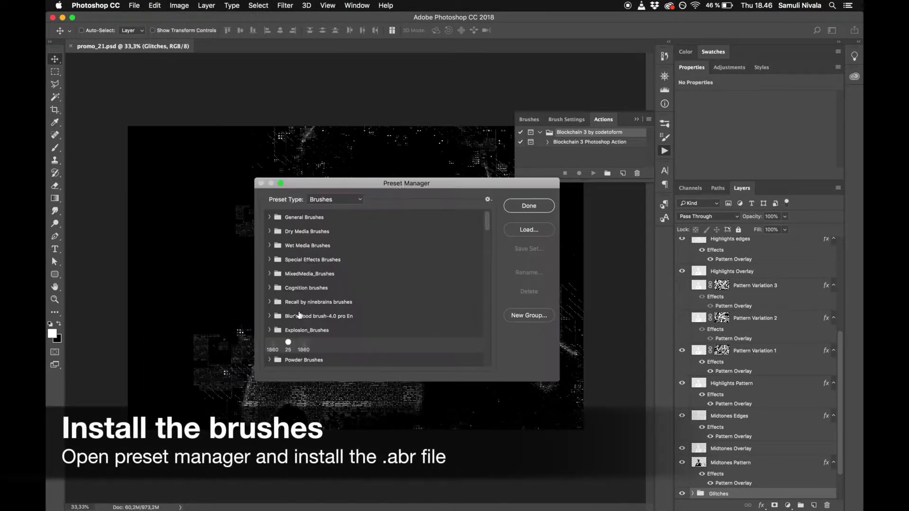
left_click(521, 232)
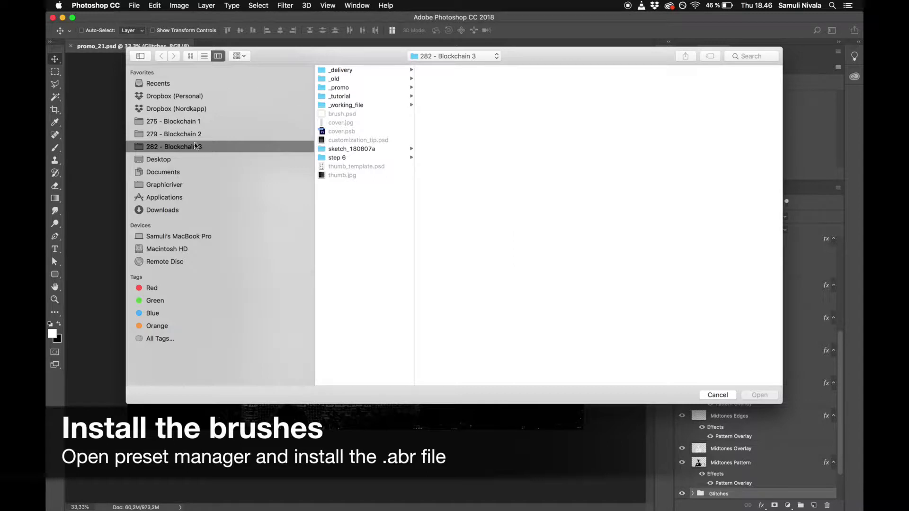
left_click(159, 171)
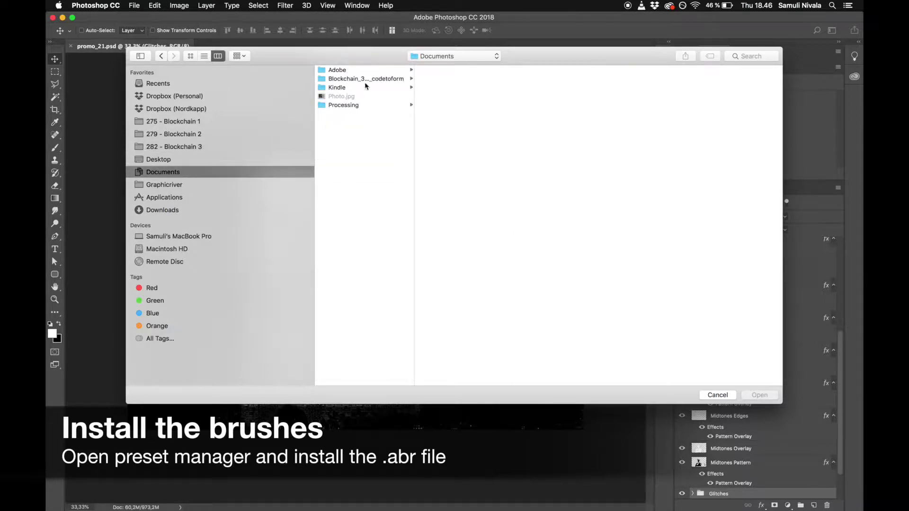
left_click(363, 79)
left_click(467, 79)
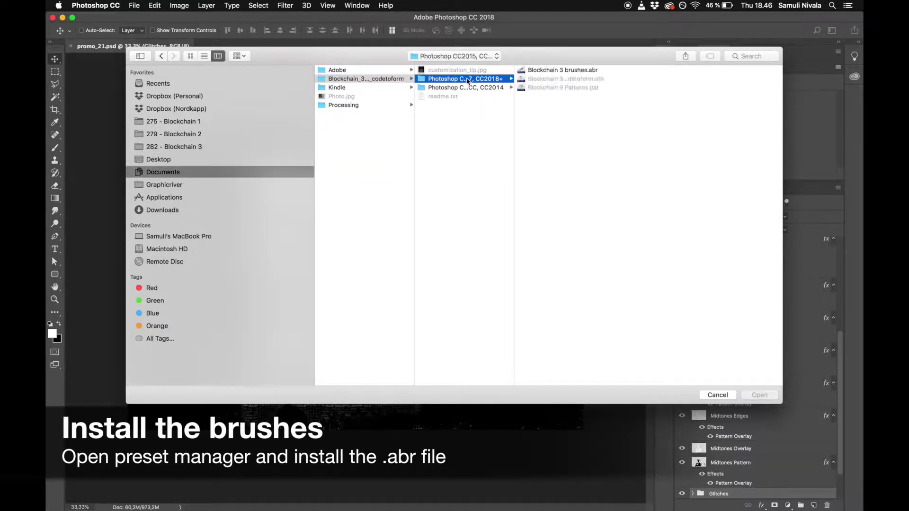
left_click(563, 71)
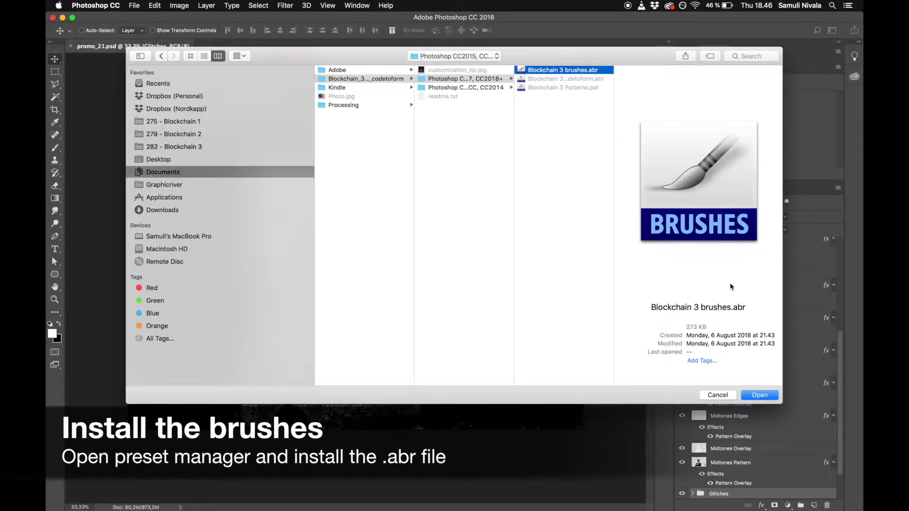
left_click(759, 395)
left_click(359, 203)
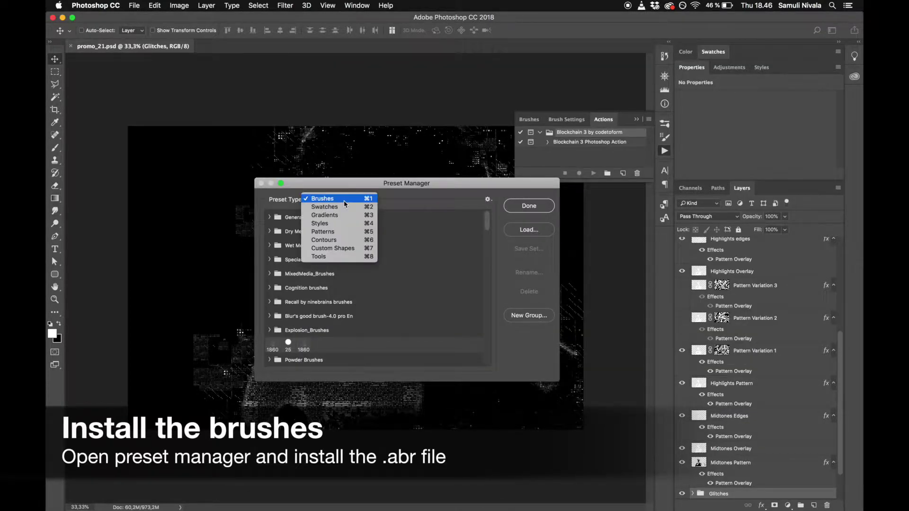
left_click(344, 232)
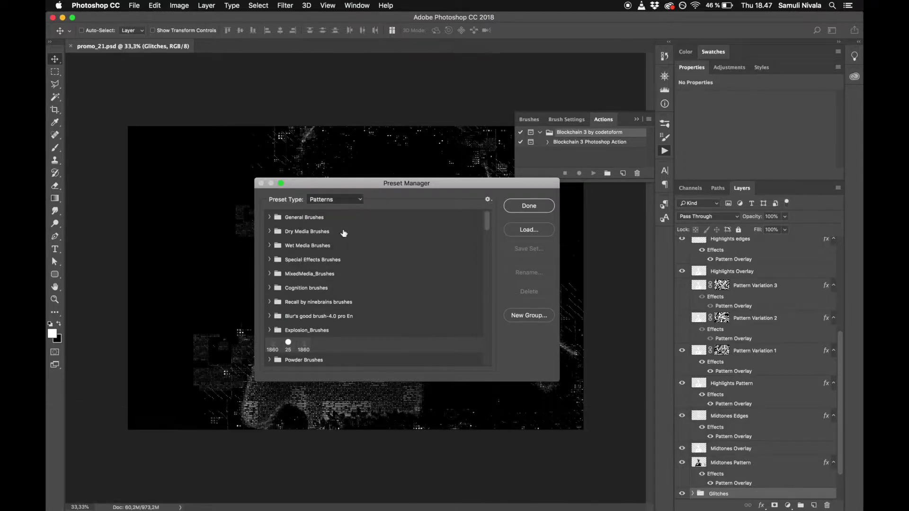
- Load Blockchain 3 Patterns.pat from the CC2018+ folder and close the Preset Manager with Done
left_click(528, 229)
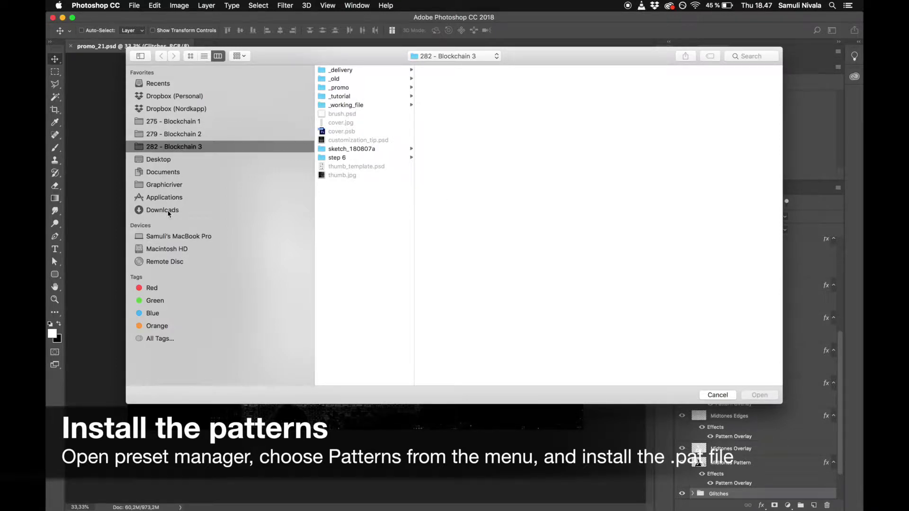
left_click(165, 173)
left_click(374, 79)
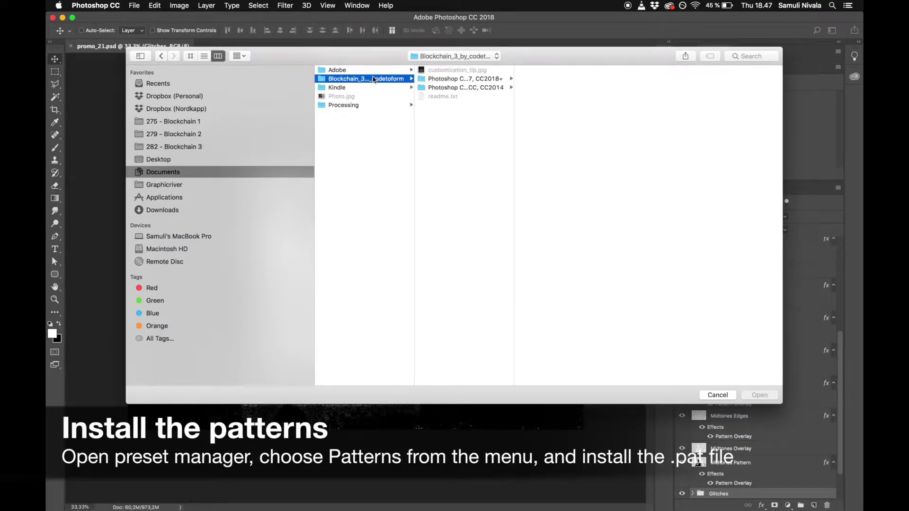
left_click(492, 80)
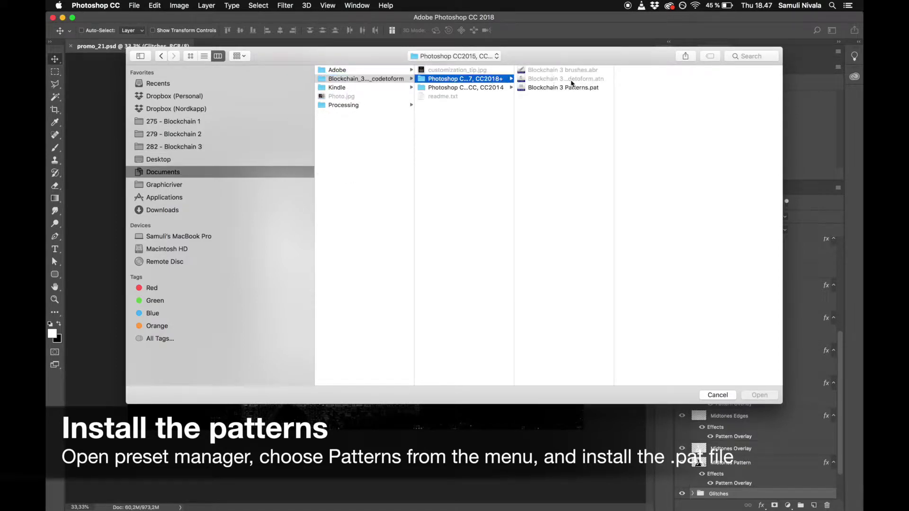
left_click(566, 88)
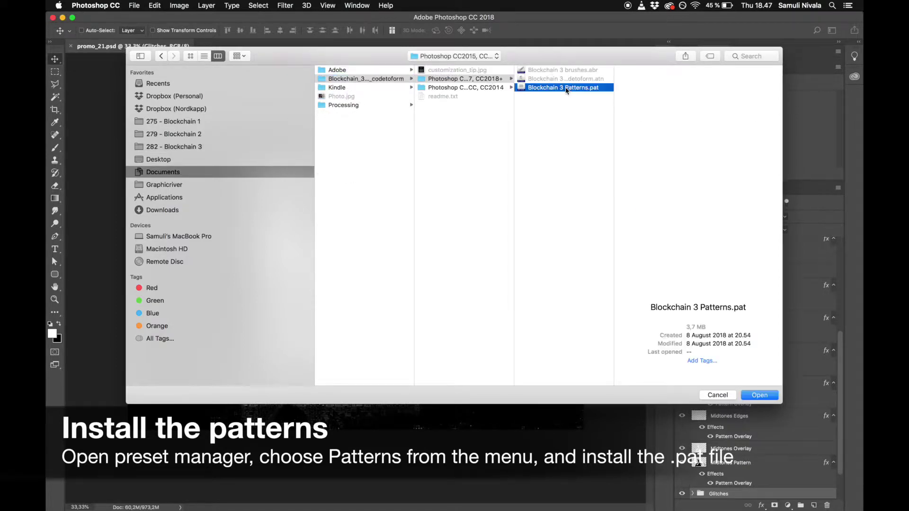
left_click(756, 396)
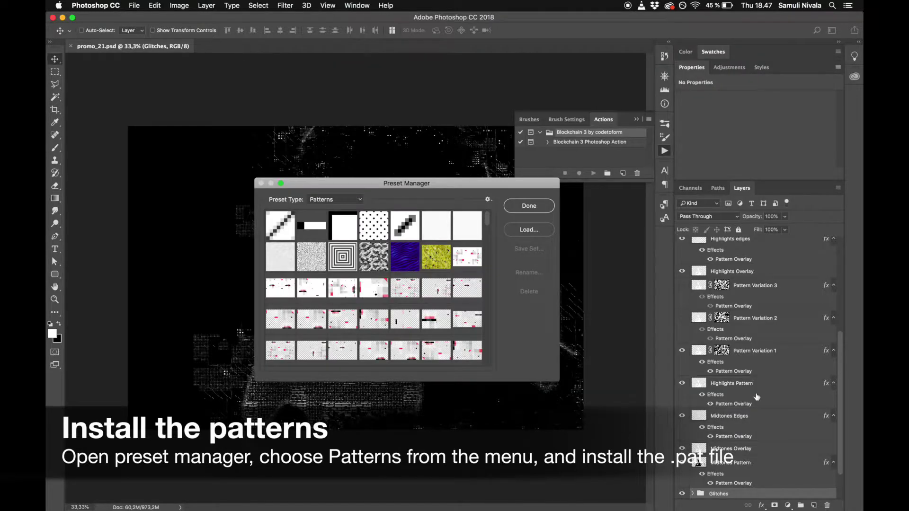
left_click(535, 209)
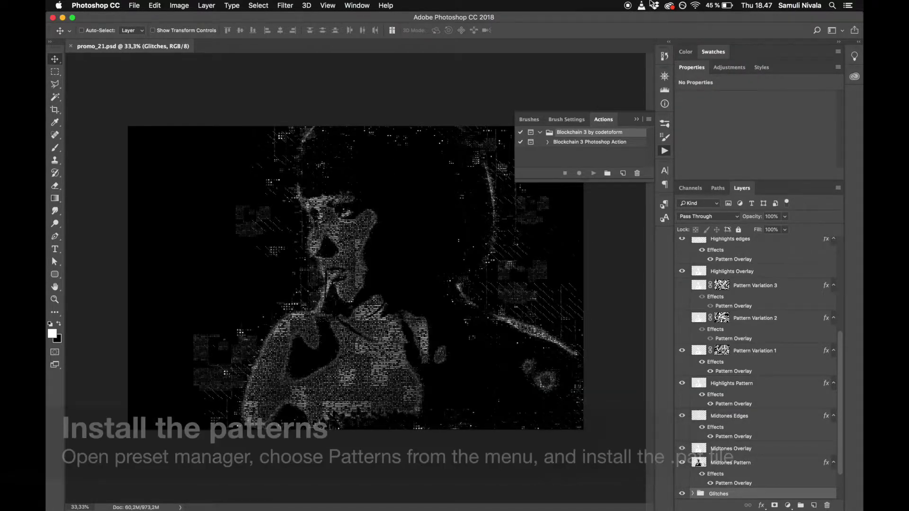
- Open Photo.jpg from Documents and check its mode is RGB Color, 8 Bits/Channel
left_click(134, 5)
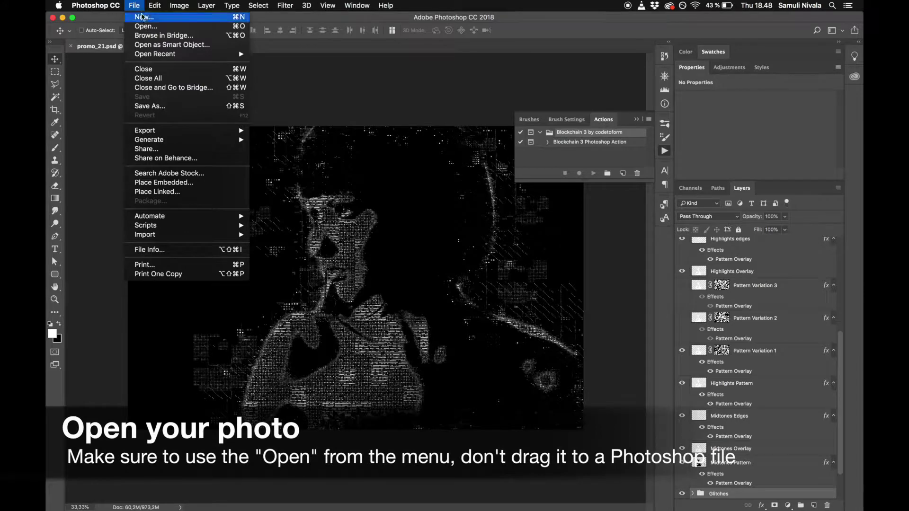
left_click(147, 26)
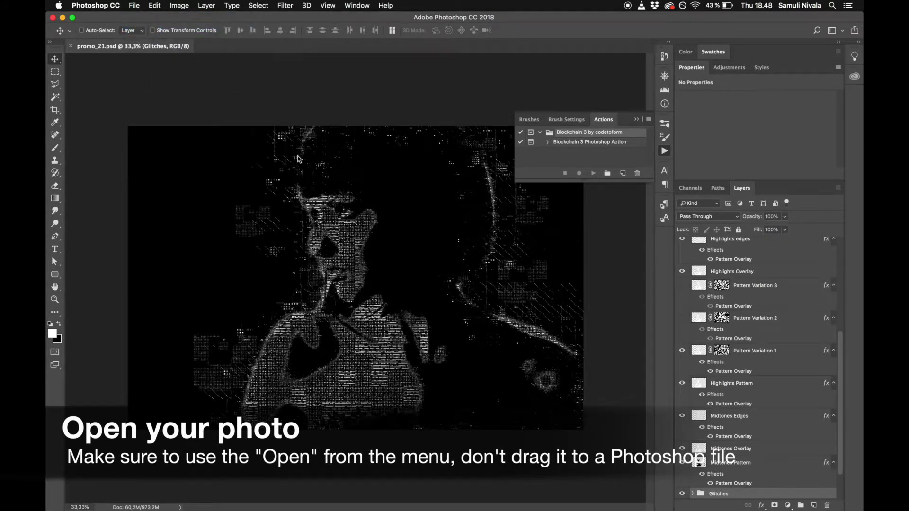
left_click(185, 173)
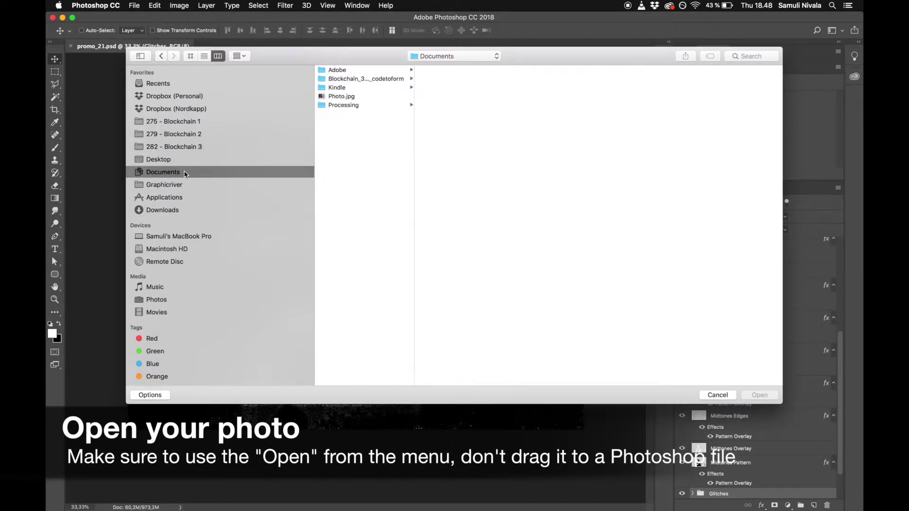
left_click(342, 97)
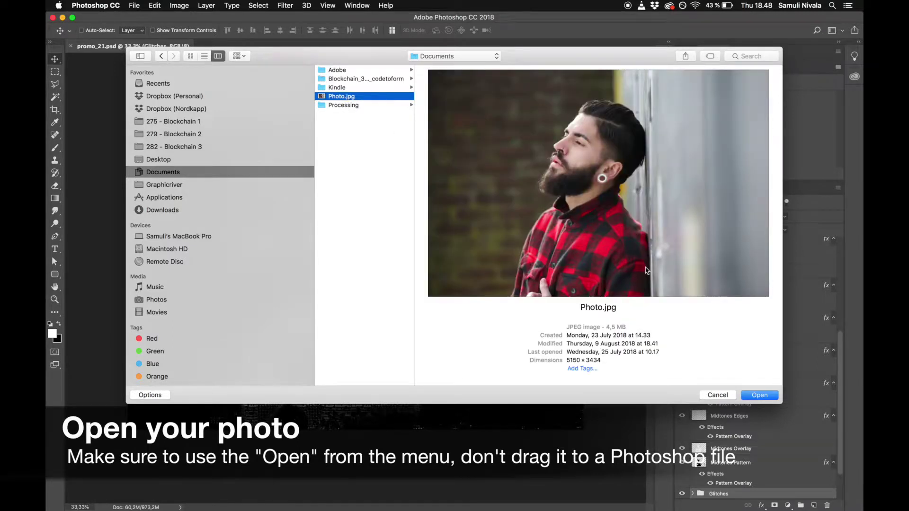
left_click(757, 395)
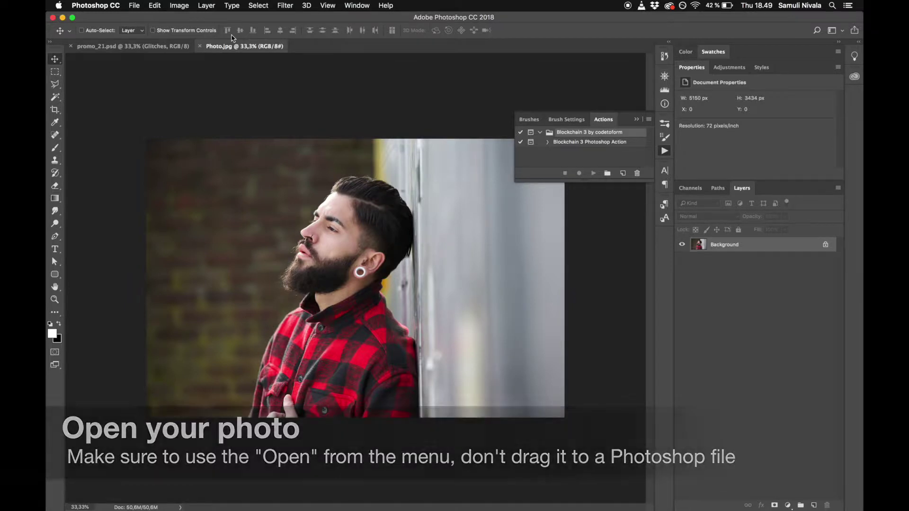
left_click(179, 4)
mouse_move(185, 16)
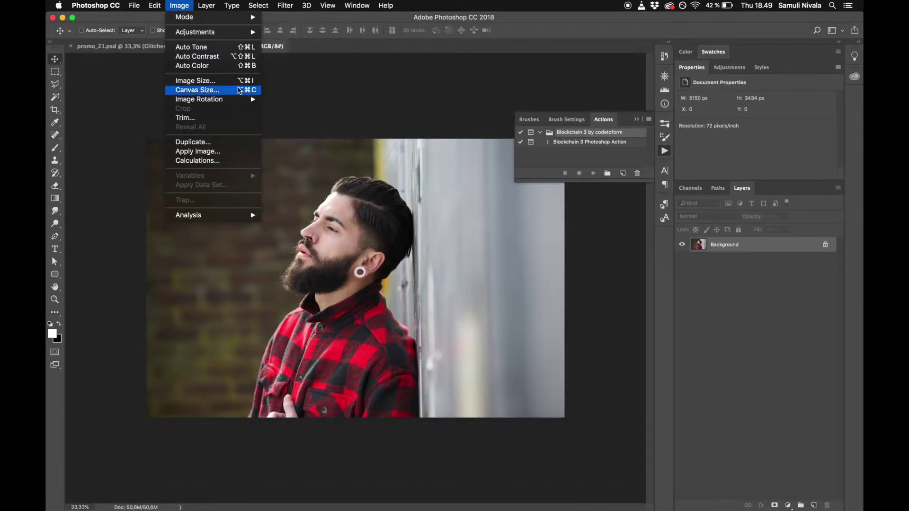
- Confirm the image is 5150 × 3434 px without changes and the brush opacity is 100%
left_click(213, 81)
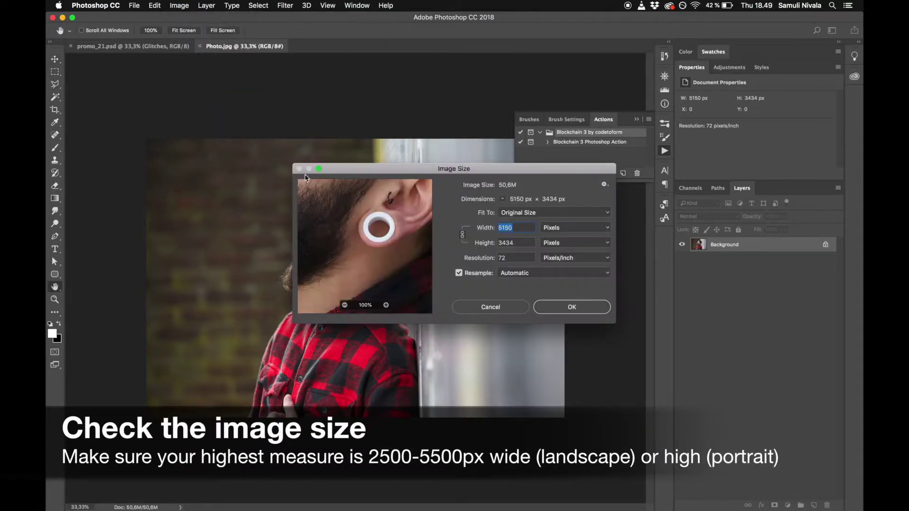
left_click(522, 228)
double_click(511, 228)
left_click(572, 307)
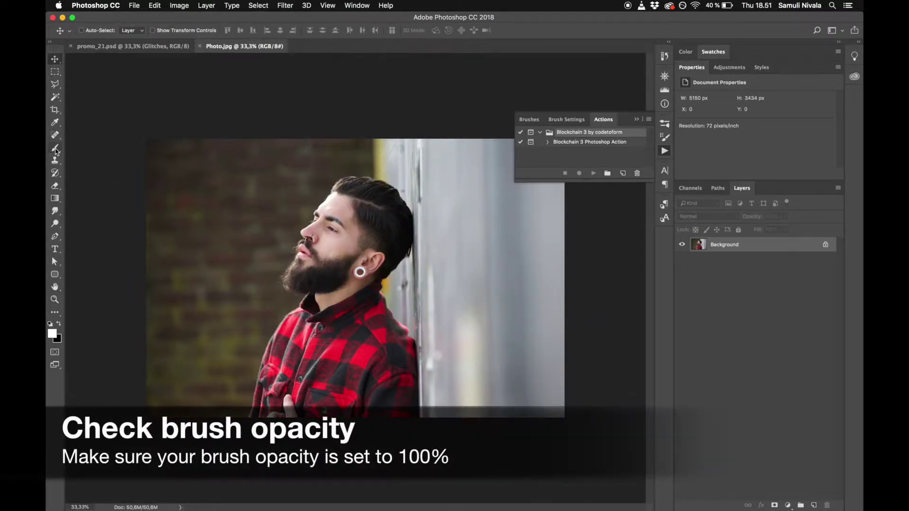
left_click(55, 148)
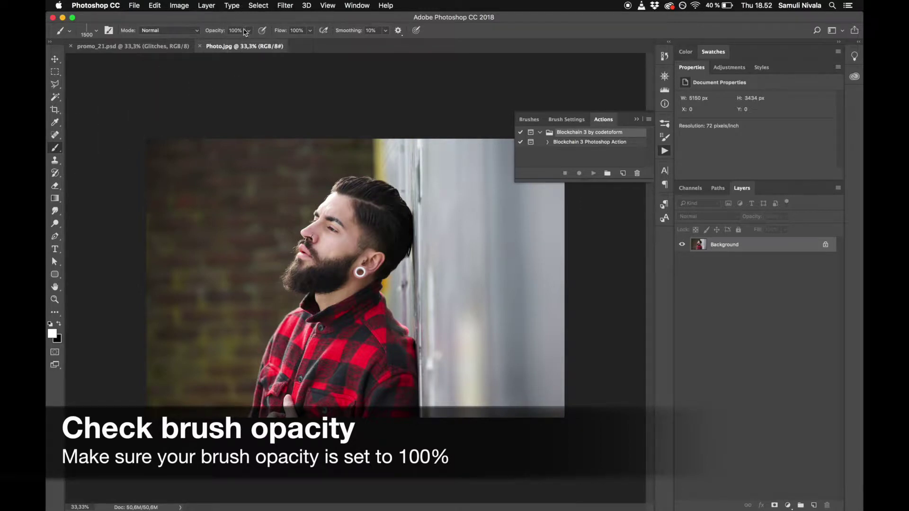
key("Return")
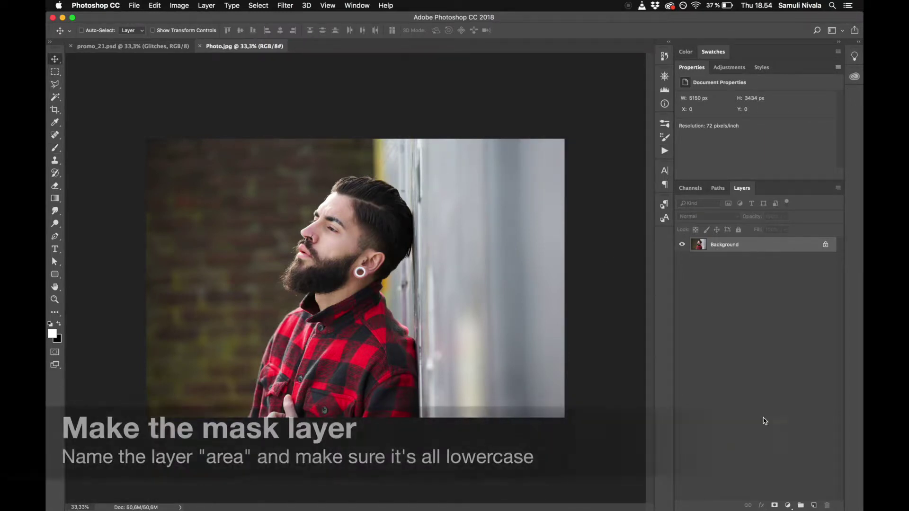
- Add a new layer and name it 'area'
left_click(814, 505)
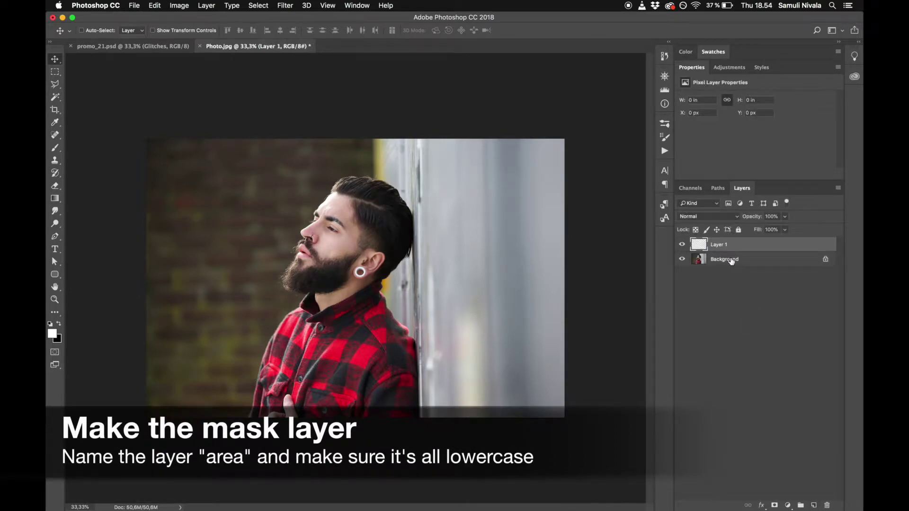
double_click(718, 244)
type("arae")
key("BackSpace")
key("BackSpace")
type("ea")
key("Return")
- Paint white over the whole man with a 348 px Soft Round brush
key("b")
right_click(402, 202)
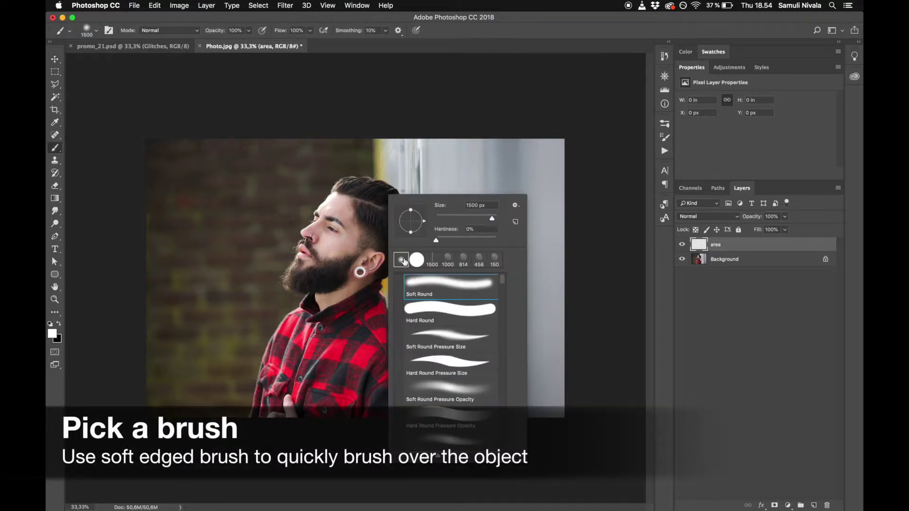
left_click_drag(492, 218, 487, 219)
mouse_move(360, 204)
left_mouse_down()
mouse_move(345, 203)
mouse_move(367, 306)
mouse_move(402, 382)
mouse_move(360, 210)
mouse_move(322, 237)
mouse_move(296, 307)
mouse_move(312, 270)
mouse_move(326, 337)
left_mouse_up()
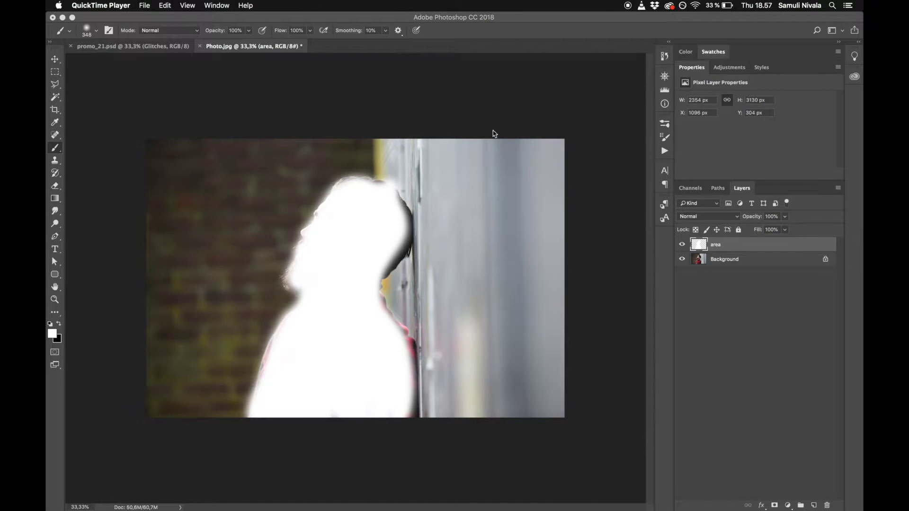
left_click(229, 32)
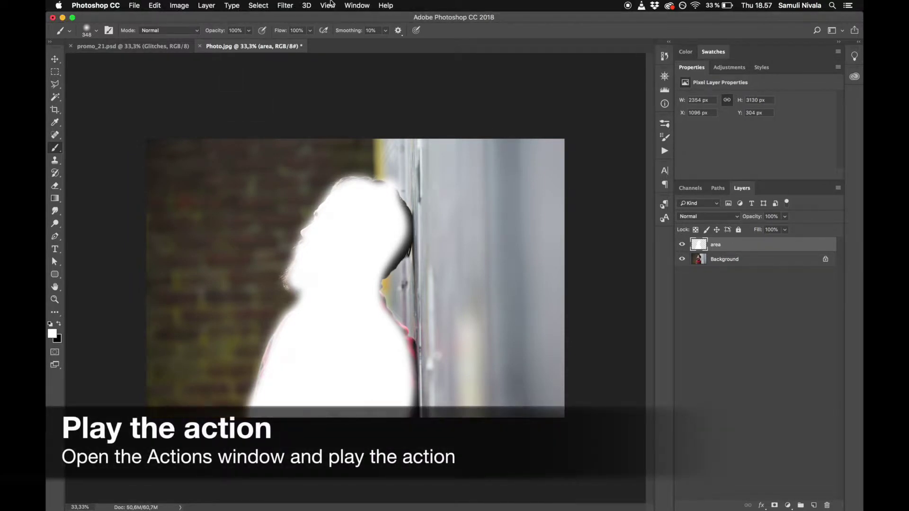
left_click(356, 5)
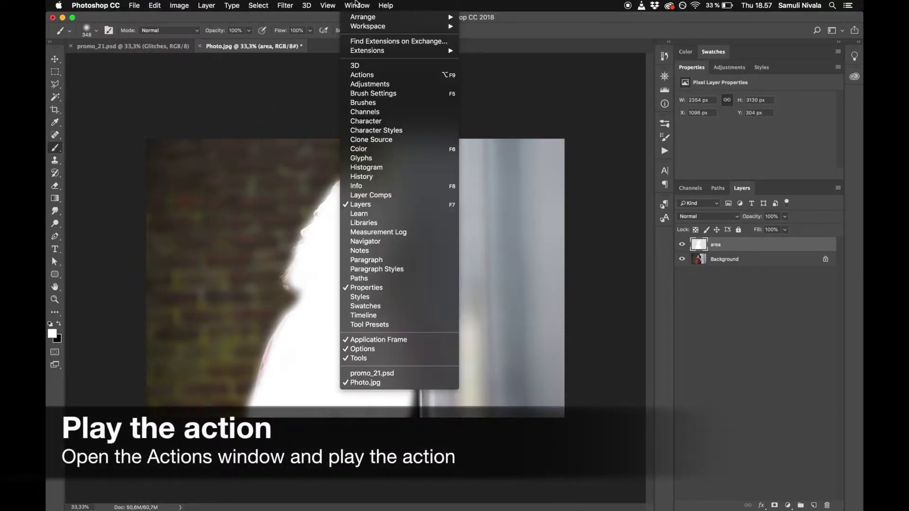
- Play the Blockchain 3 Photoshop Action and continue to its threshold prompt
left_click(393, 77)
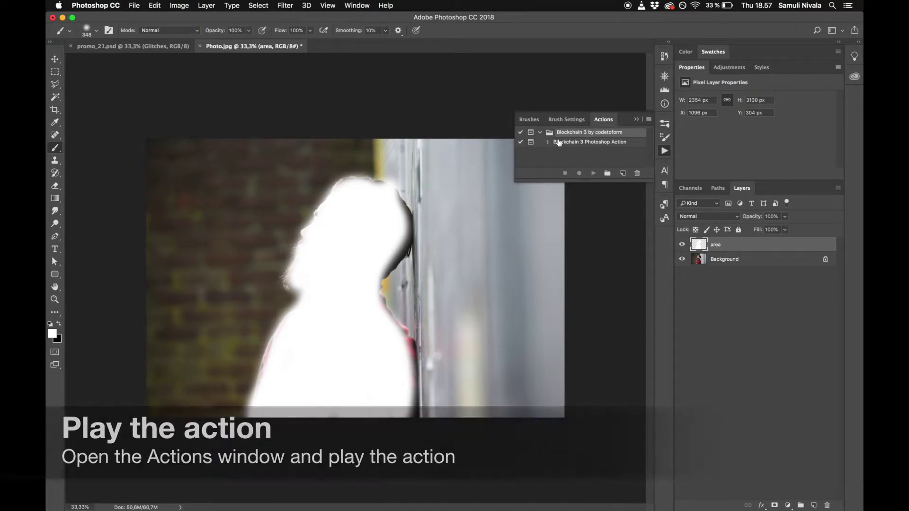
left_click(568, 143)
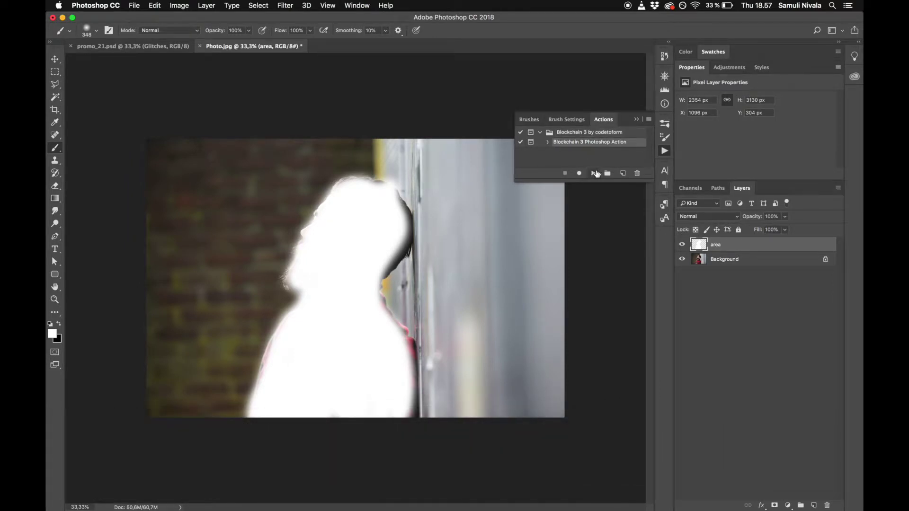
left_click(595, 174)
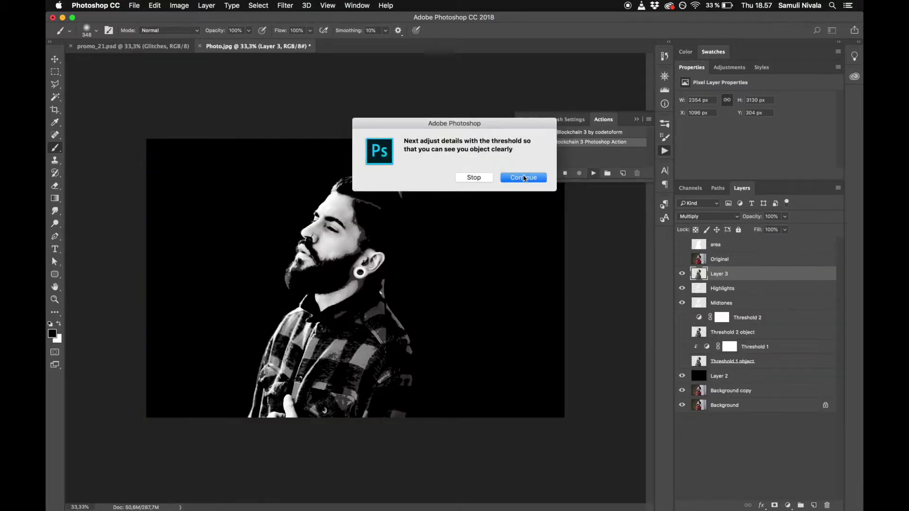
left_click(524, 178)
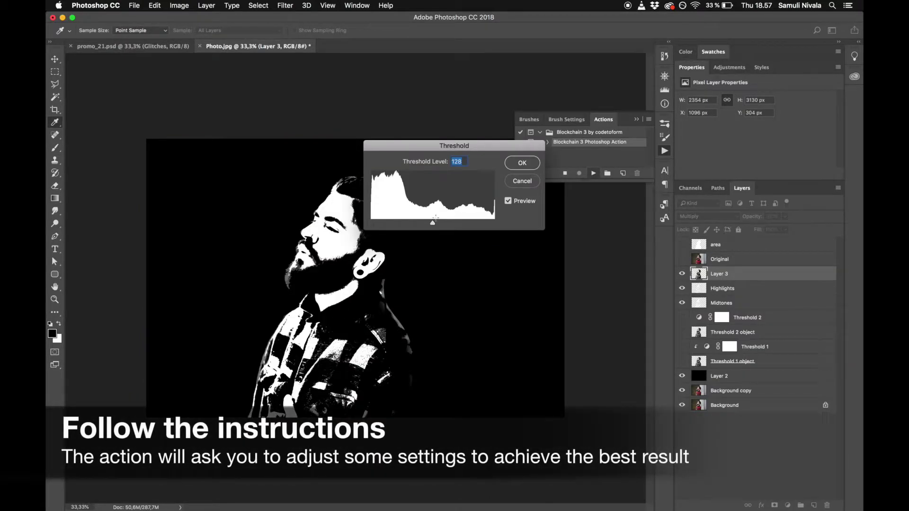
- Lower the first Threshold level to reveal more white detail and accept it
left_click_drag(435, 224, 386, 224)
mouse_move(393, 149)
left_mouse_down()
mouse_move(453, 197)
mouse_move(466, 227)
left_mouse_up()
mouse_move(460, 298)
left_mouse_down()
mouse_move(550, 302)
mouse_move(458, 302)
left_mouse_up()
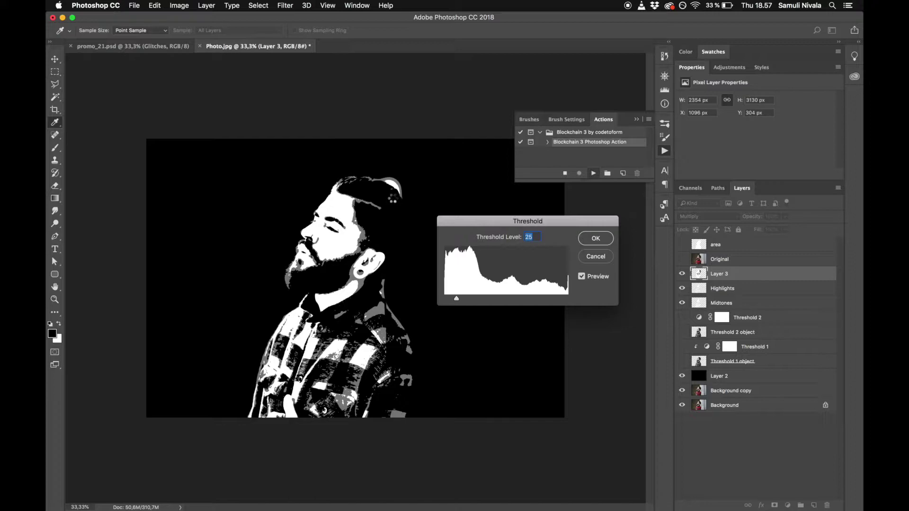
key("Return")
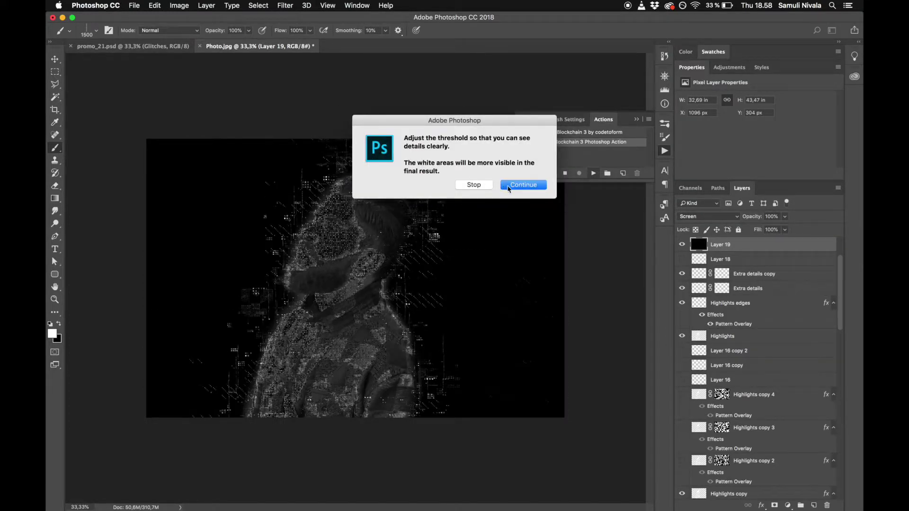
- Set the second Threshold to 65 for clear facial detail and confirm with OK
left_click(512, 189)
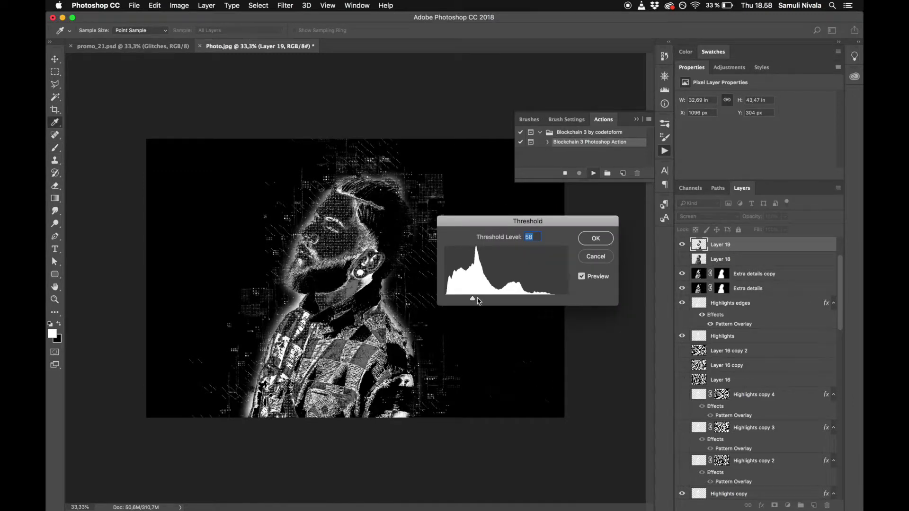
left_click_drag(474, 300, 456, 300)
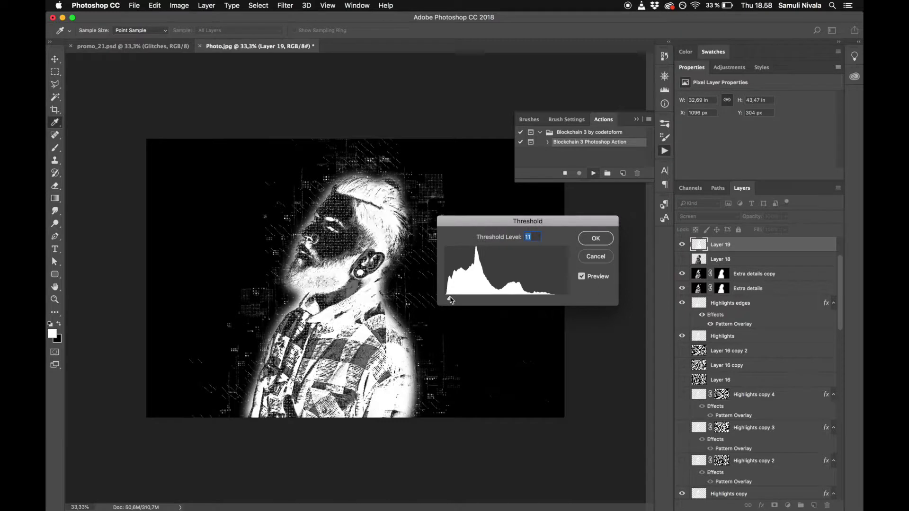
left_click_drag(457, 300, 475, 300)
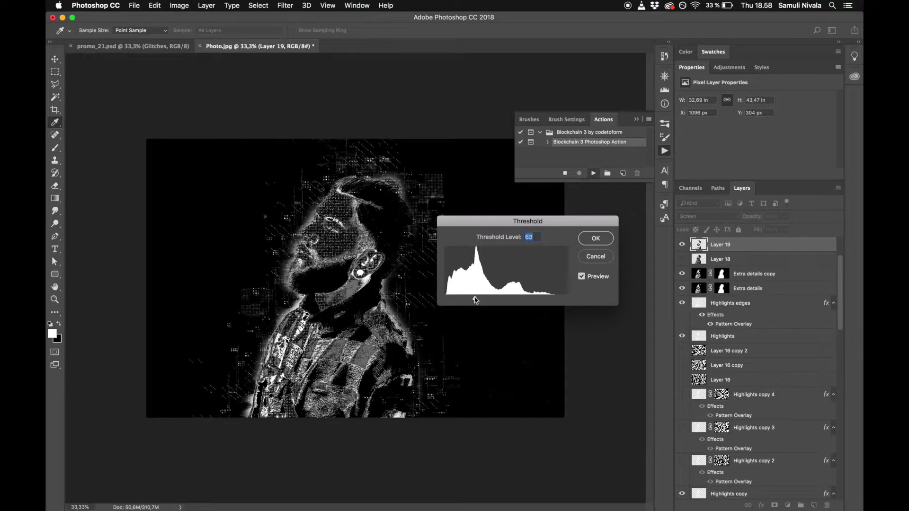
left_click_drag(475, 300, 474, 300)
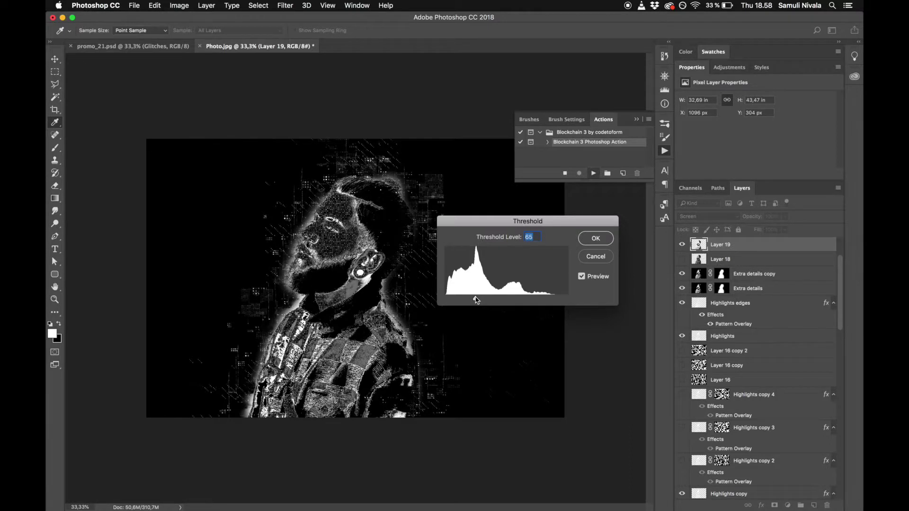
left_click(589, 238)
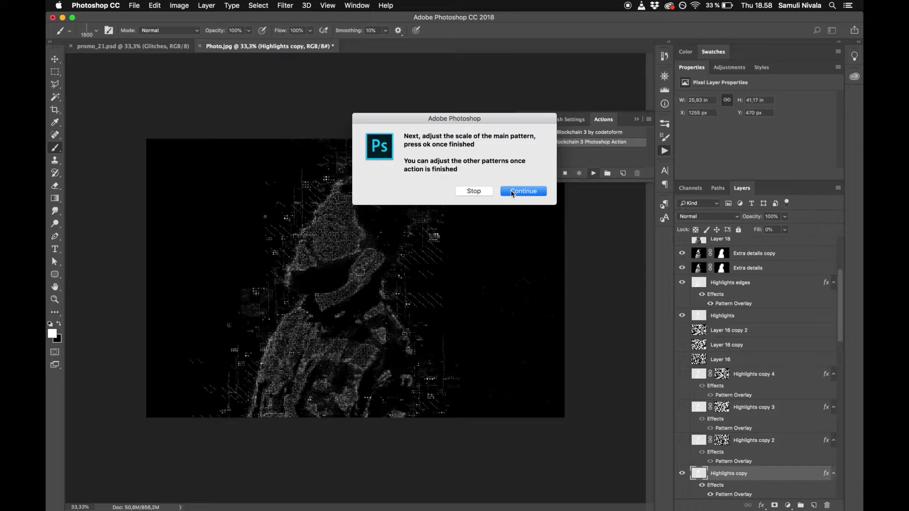
- Reduce the main Pattern Overlay scale, confirm it, and let the action finish
left_click(512, 192)
left_click_drag(597, 269, 591, 270)
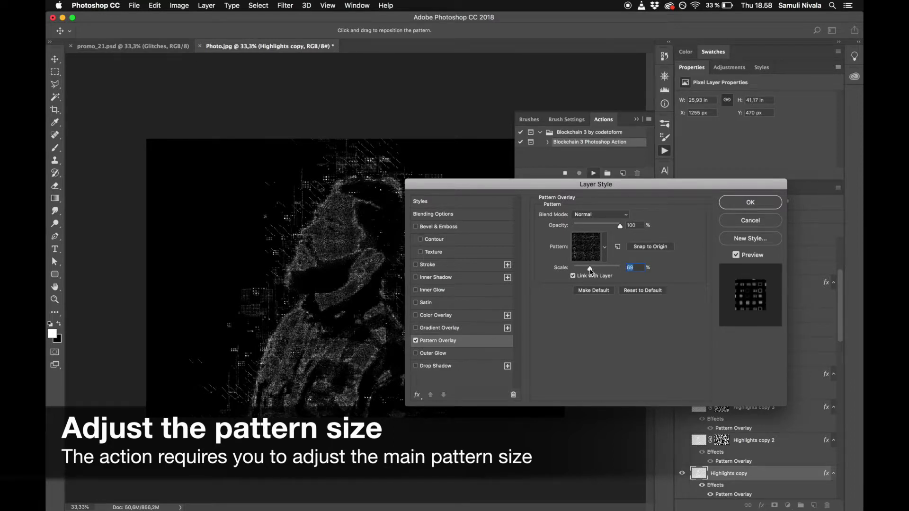
left_click(734, 209)
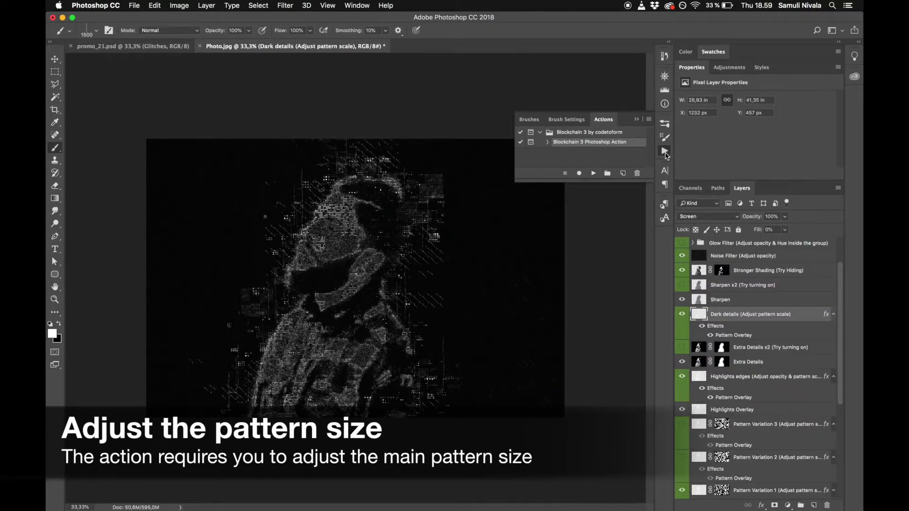
left_click(665, 152)
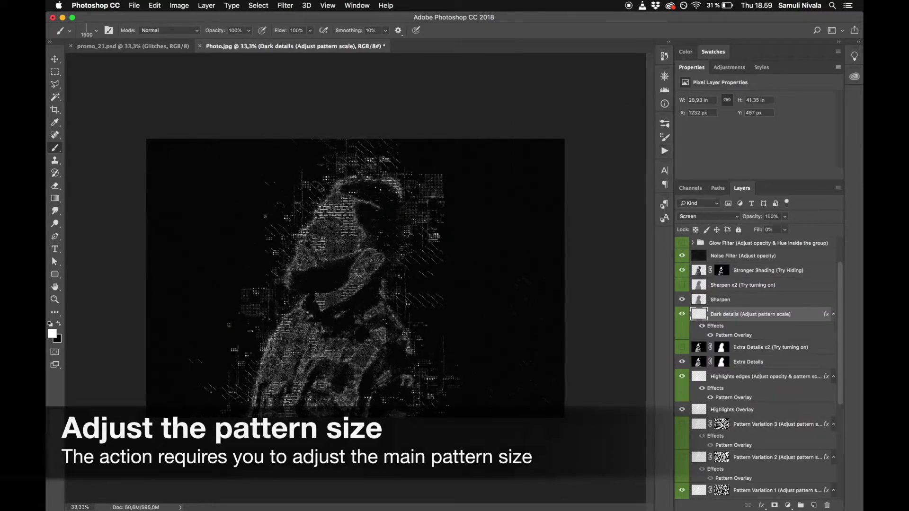
- Turn on the Sharpen x2 layer
scroll(409, 256, "up", 3)
scroll(409, 256, "up", 2)
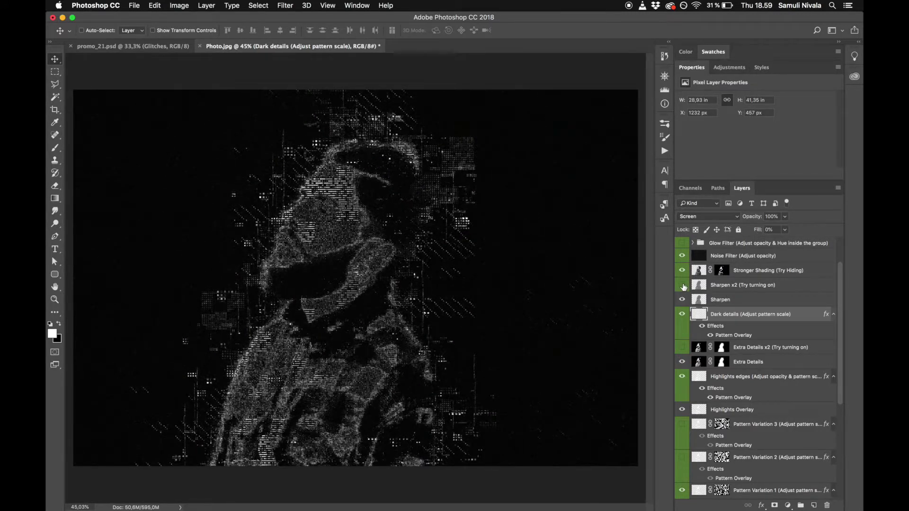
left_click(682, 285)
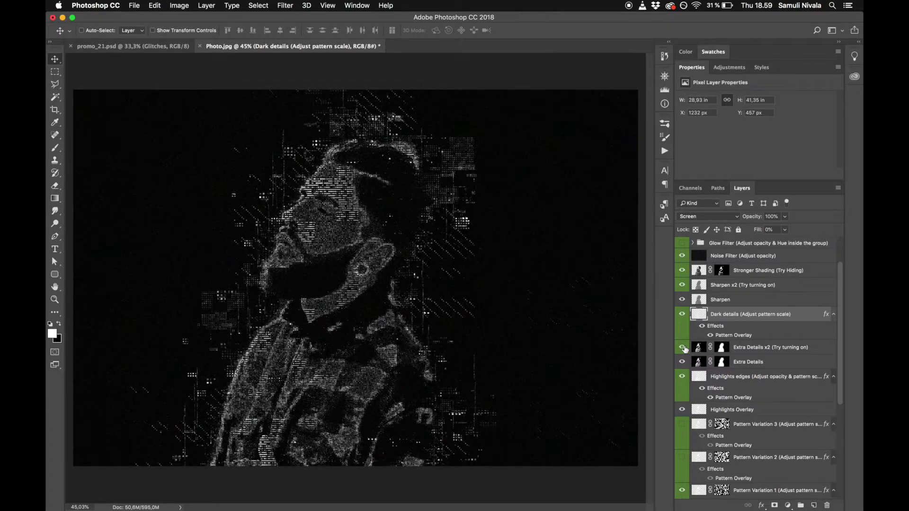
- Shrink Pattern Variation 1's pattern overlay scale to 57%
scroll(710, 381, "down", 2)
scroll(705, 379, "down", 2)
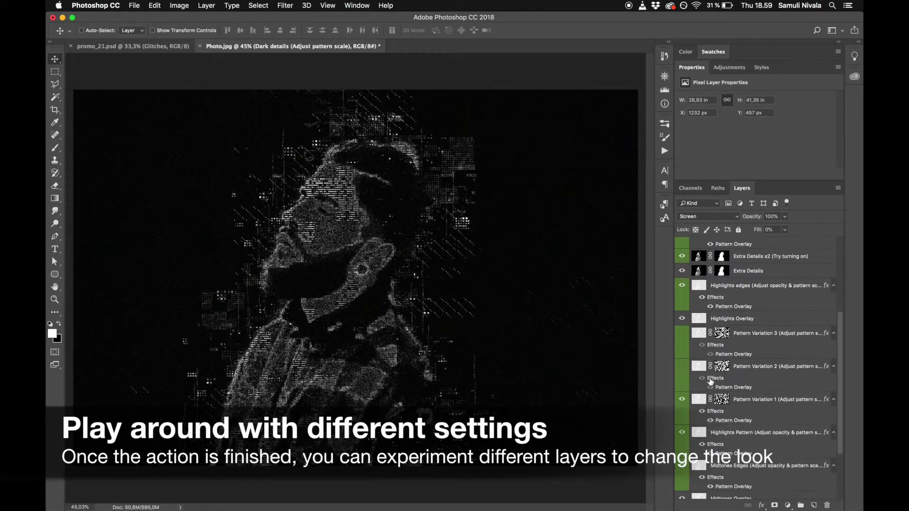
scroll(697, 377, "down", 1)
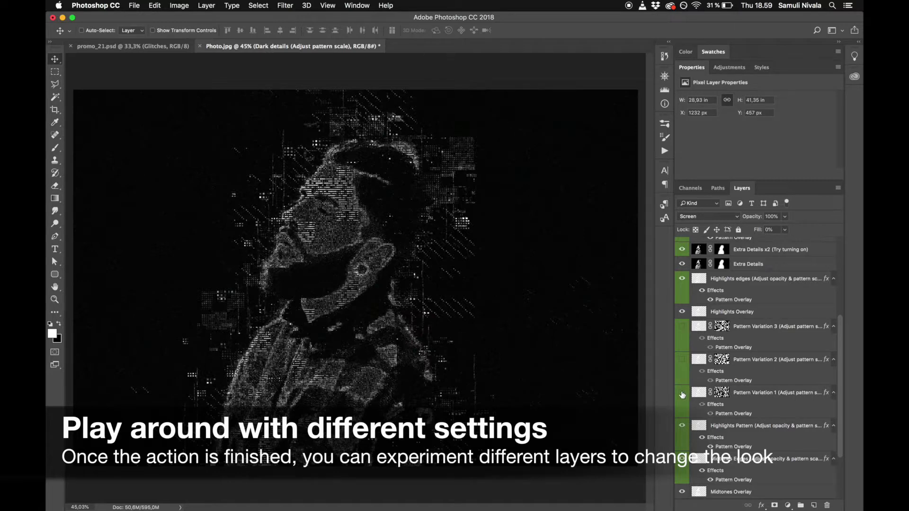
left_click(682, 393)
left_click(682, 393)
left_click(682, 394)
double_click(730, 415)
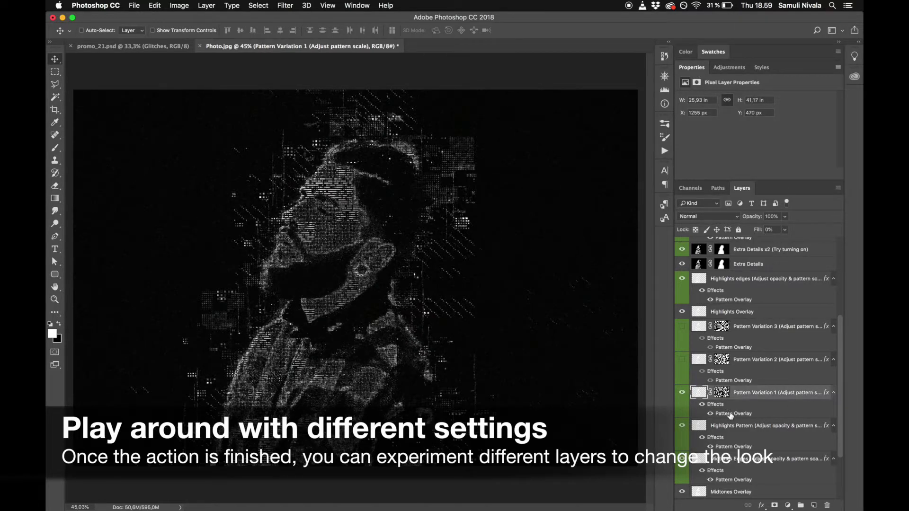
left_click_drag(598, 269, 587, 270)
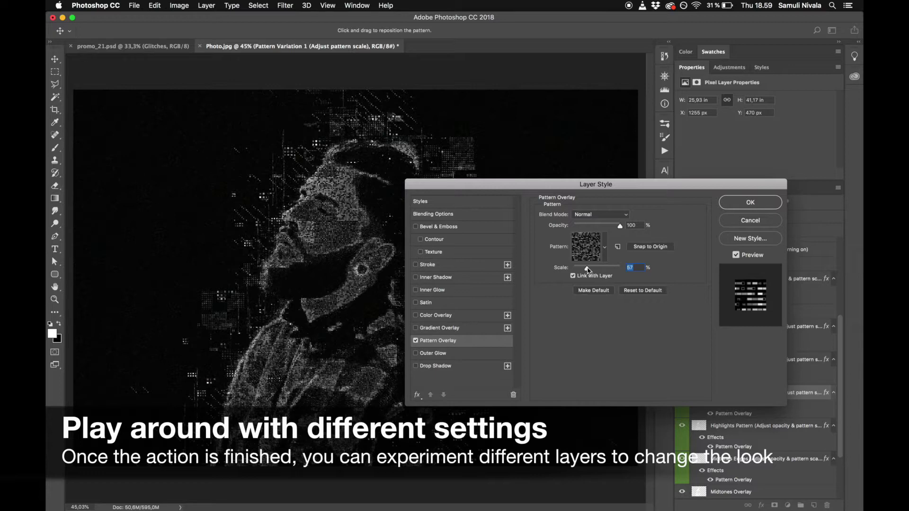
left_click(751, 202)
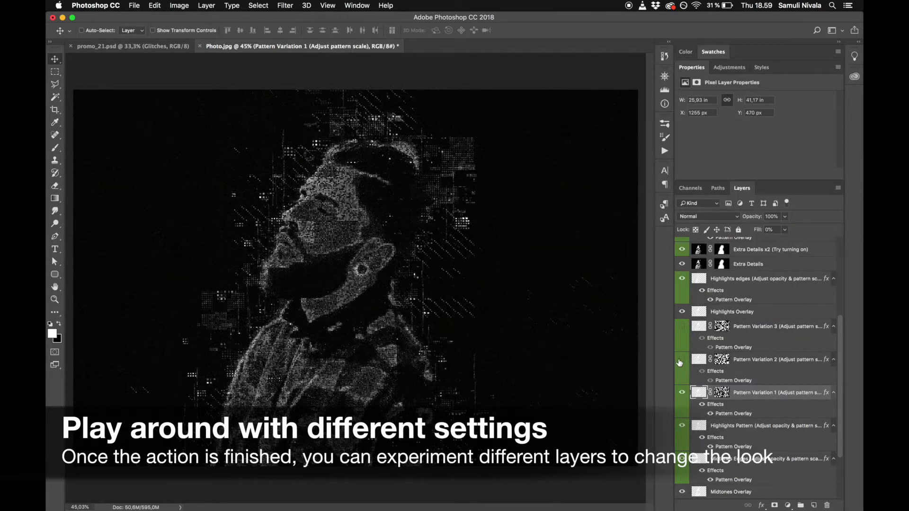
- Preview Pattern Variations 2 and 3 and Midtones Edges, leaving visibility unchanged
left_click(679, 361)
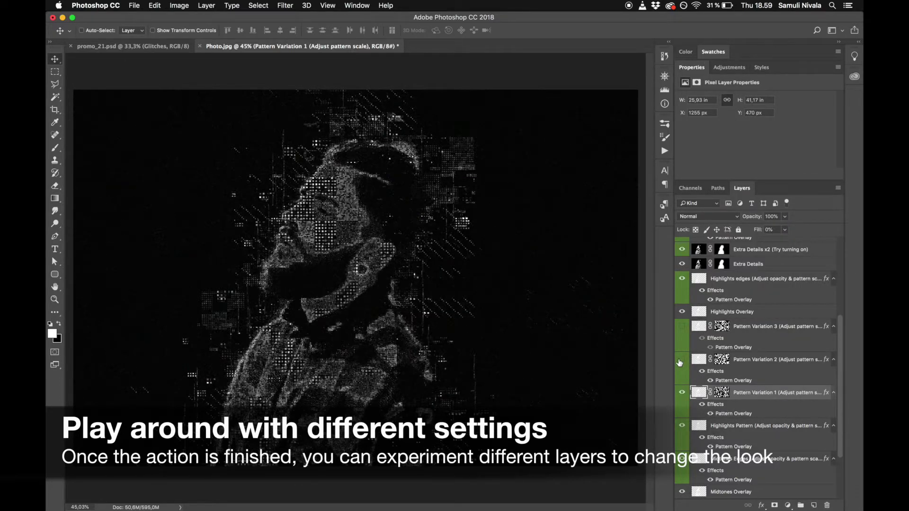
left_click(679, 362)
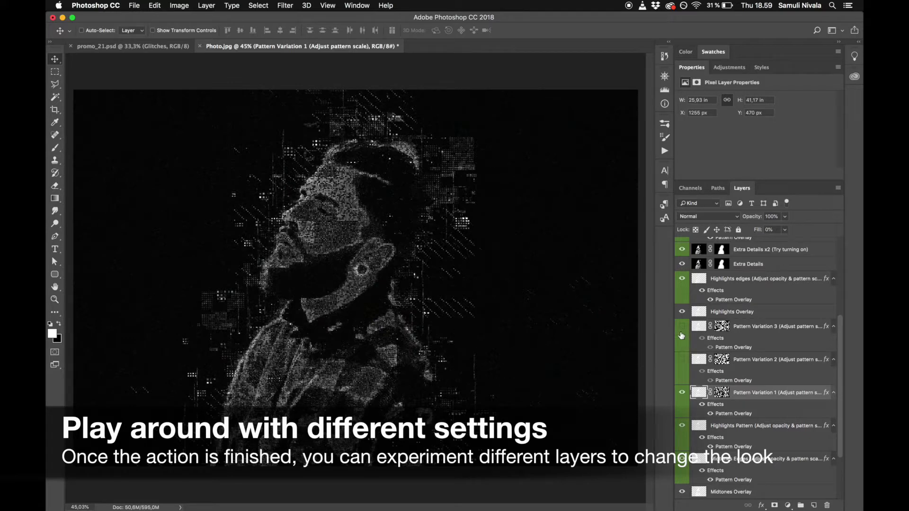
left_click(681, 328)
left_click(681, 328)
scroll(726, 392, "down", 3)
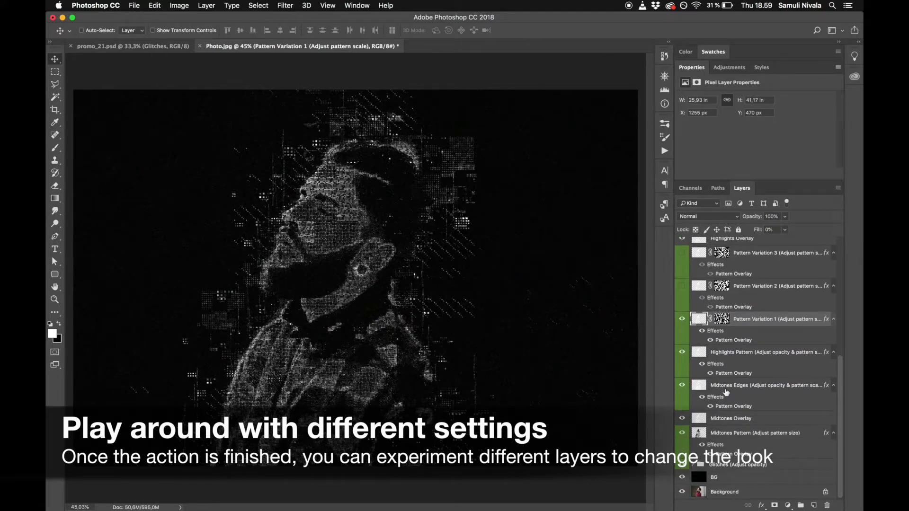
left_click(682, 386)
left_click(682, 385)
- Lower Midtones Edges opacity to 38% and the Glitches group to 79%
left_click(740, 390)
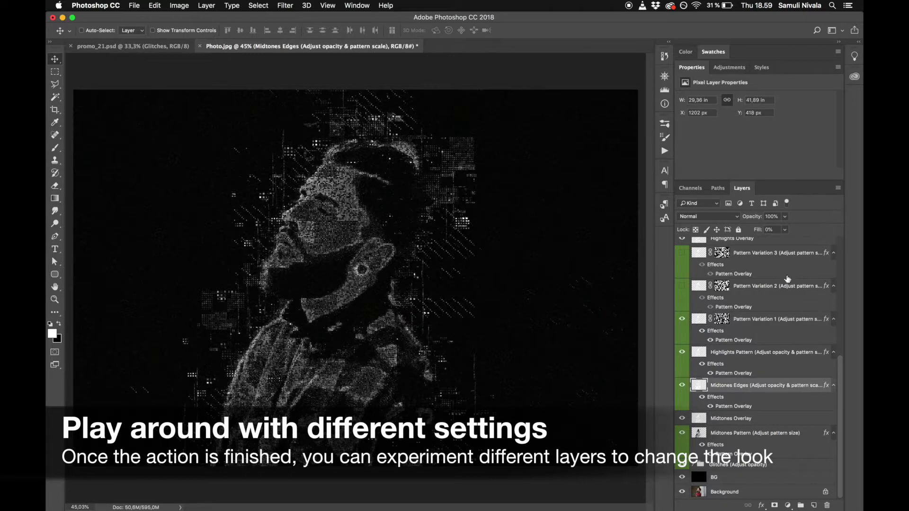
left_click(784, 216)
left_click_drag(785, 227, 757, 229)
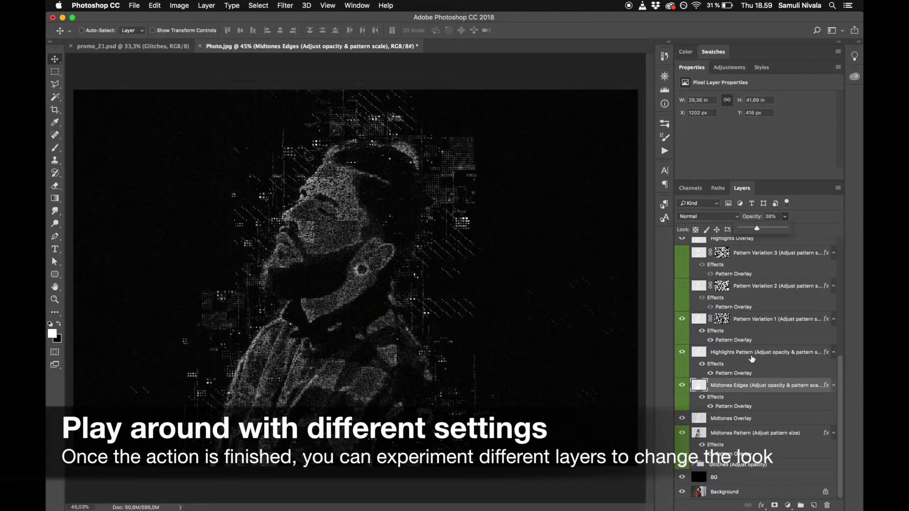
left_click(727, 466)
left_click(784, 217)
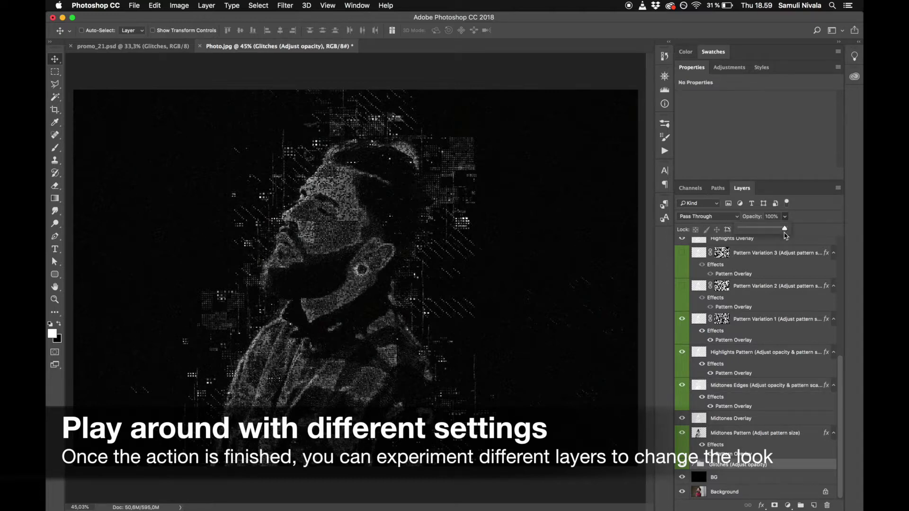
mouse_move(784, 231)
left_mouse_down()
mouse_move(752, 230)
mouse_move(777, 230)
left_mouse_up()
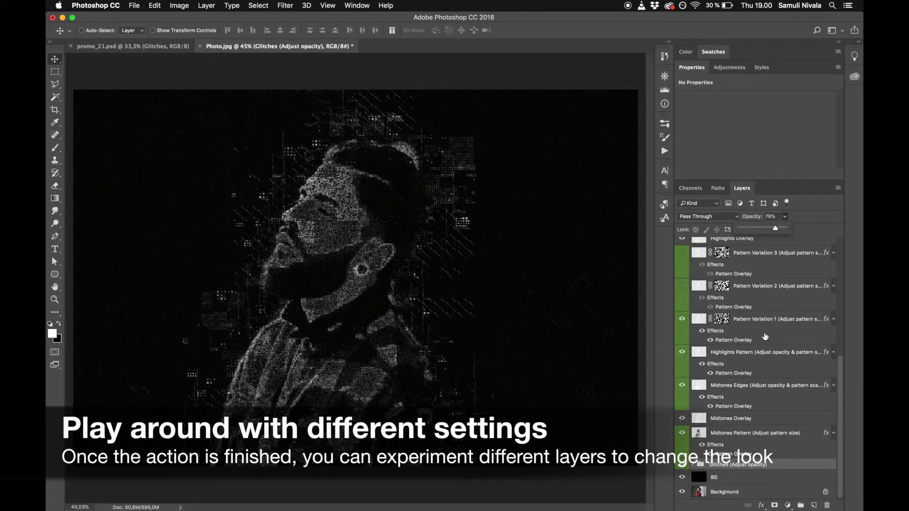
scroll(765, 337, "up", 3)
scroll(765, 337, "up", 3)
scroll(765, 337, "up", 3)
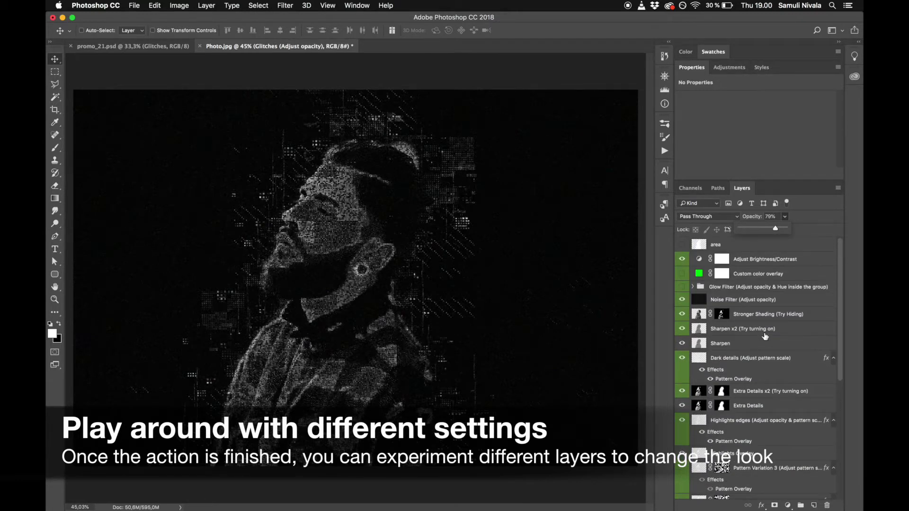
- Shift the Glow Hue/Saturation hue to 227 for a deep blue glow
left_click(737, 303)
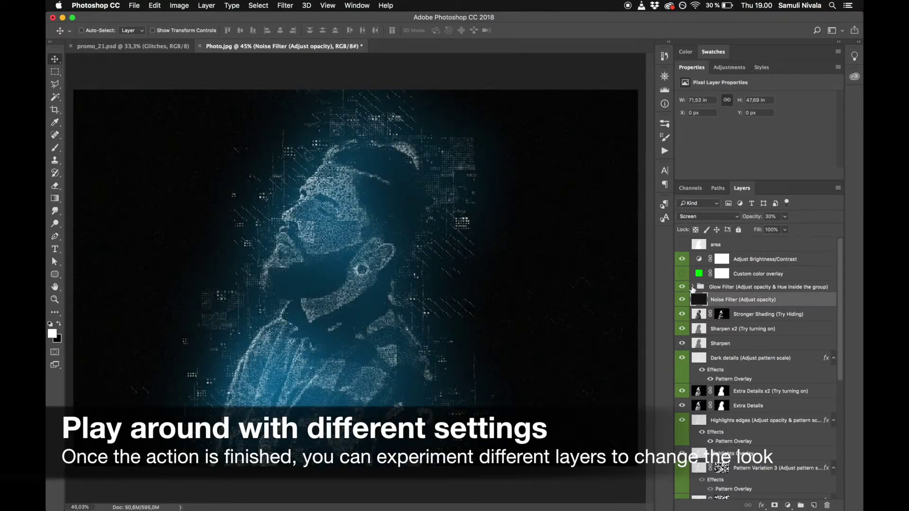
left_click(693, 287)
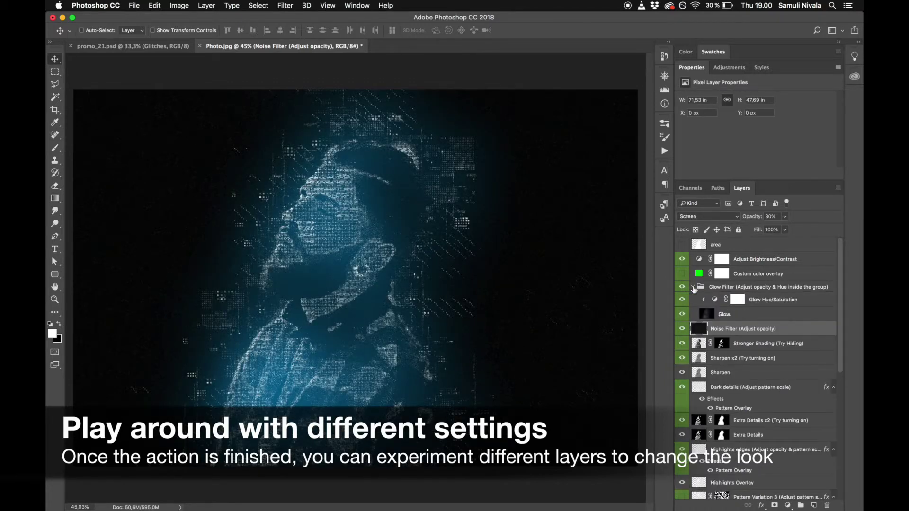
left_click(762, 301)
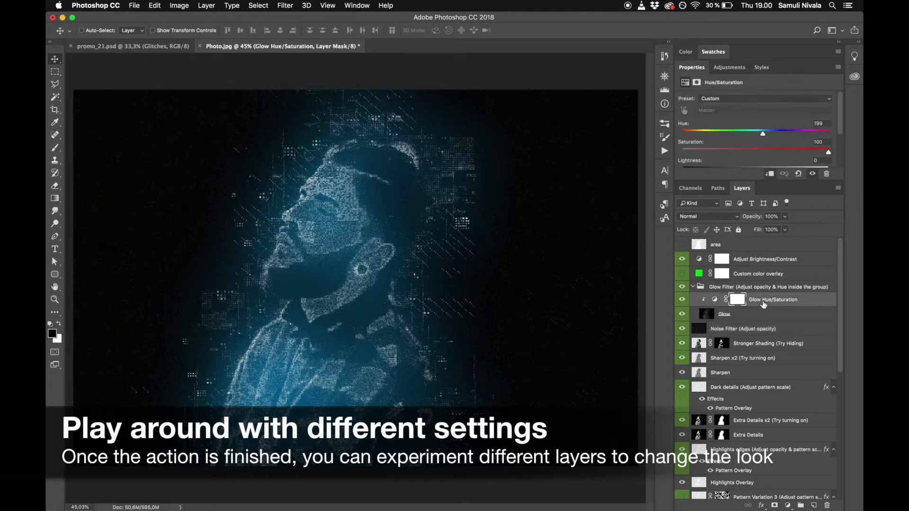
left_click_drag(741, 135, 774, 145)
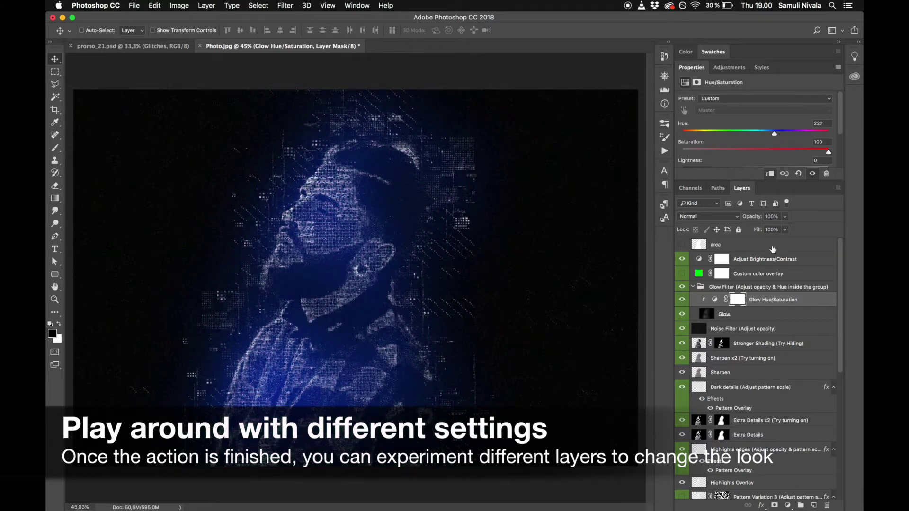
- Raise Brightness/Contrast to contrast 41 and brightness 28
left_click(768, 260)
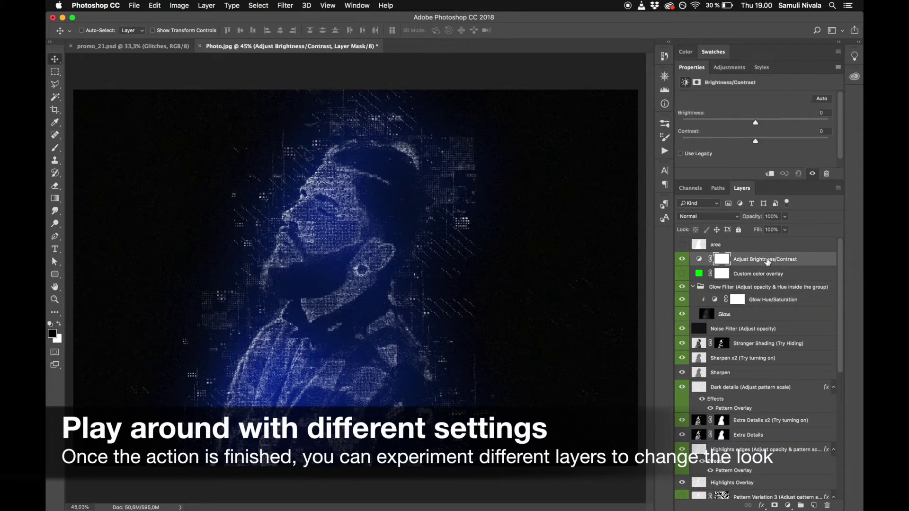
left_click_drag(756, 142, 785, 141)
left_click_drag(756, 123, 770, 124)
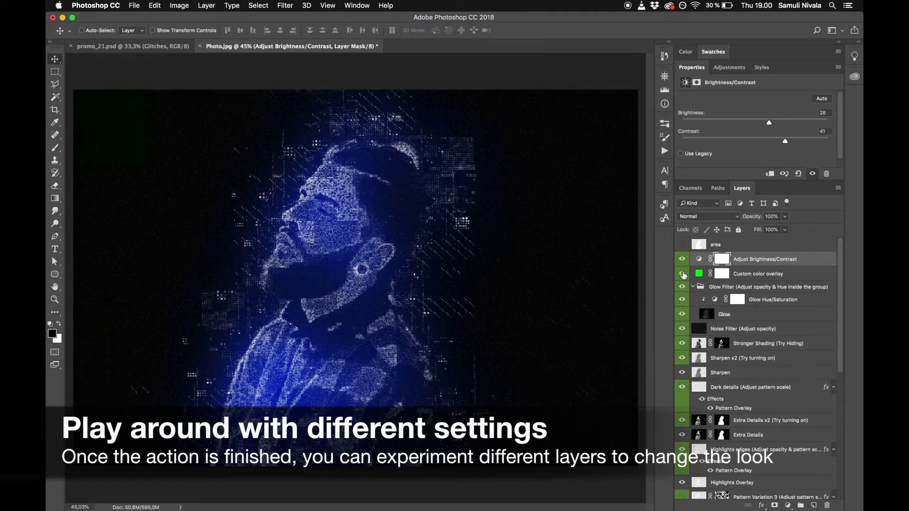
- Turn on the Custom color overlay, try a purple tone, then cancel to keep green
left_click(682, 273)
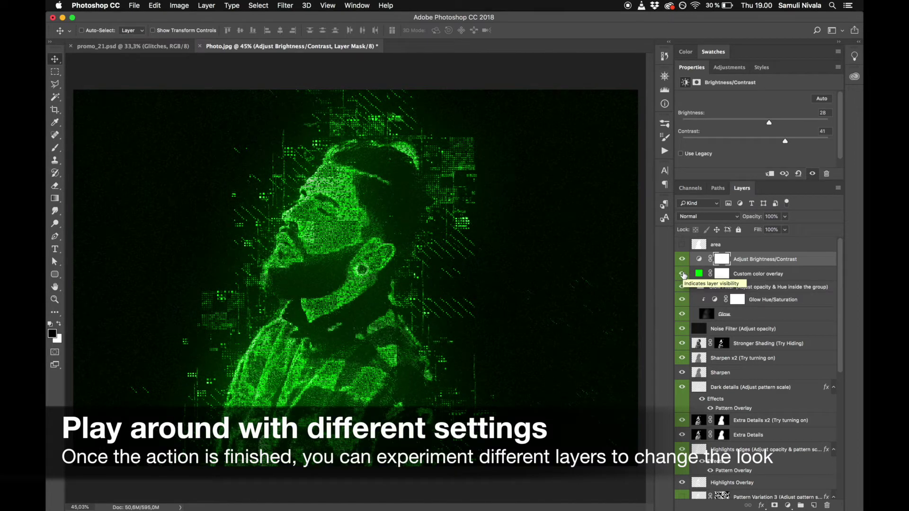
left_click(699, 275)
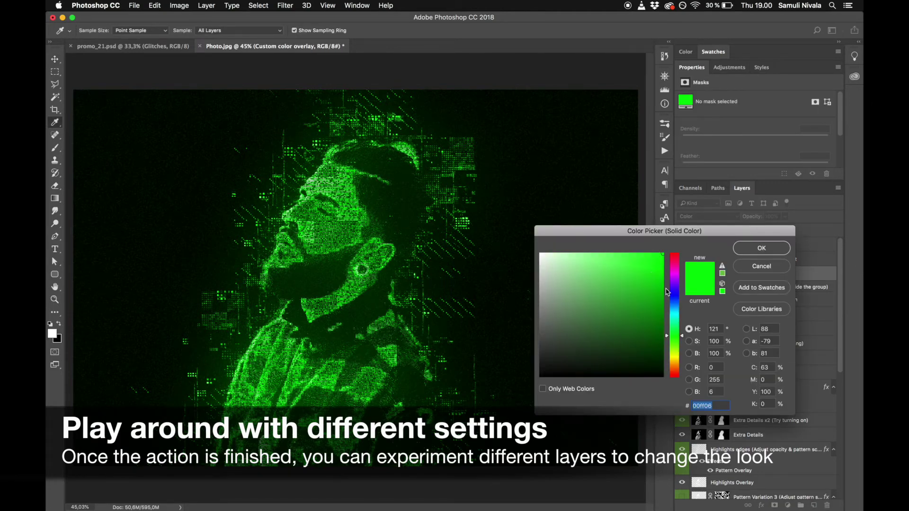
left_click_drag(680, 299, 675, 282)
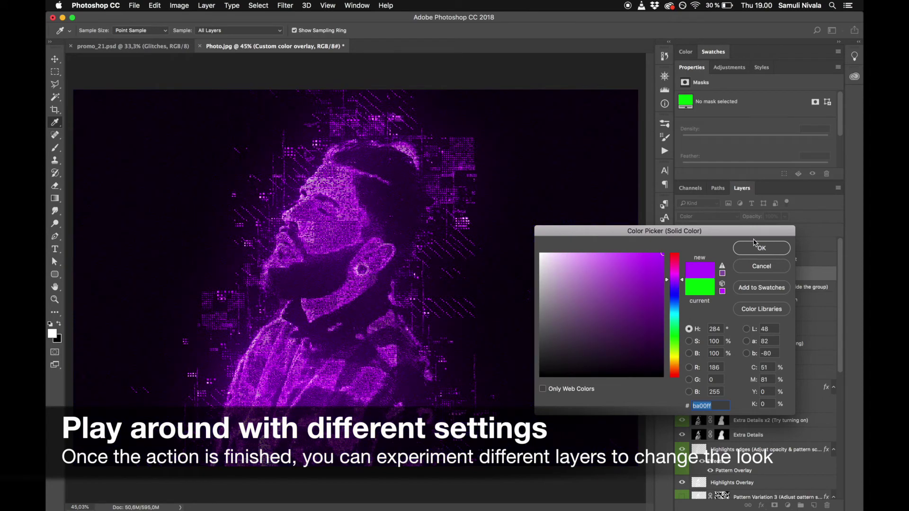
mouse_move(624, 293)
left_mouse_down()
mouse_move(587, 334)
mouse_move(596, 329)
left_mouse_up()
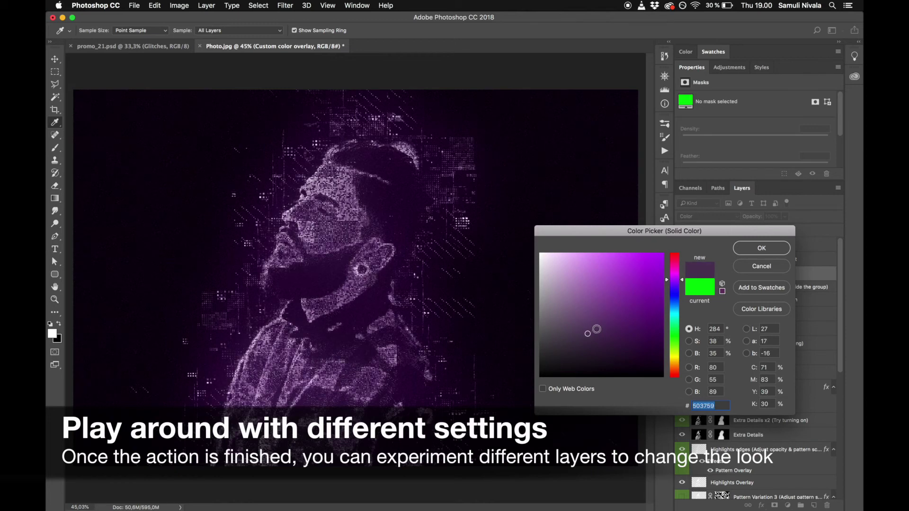
left_click(761, 266)
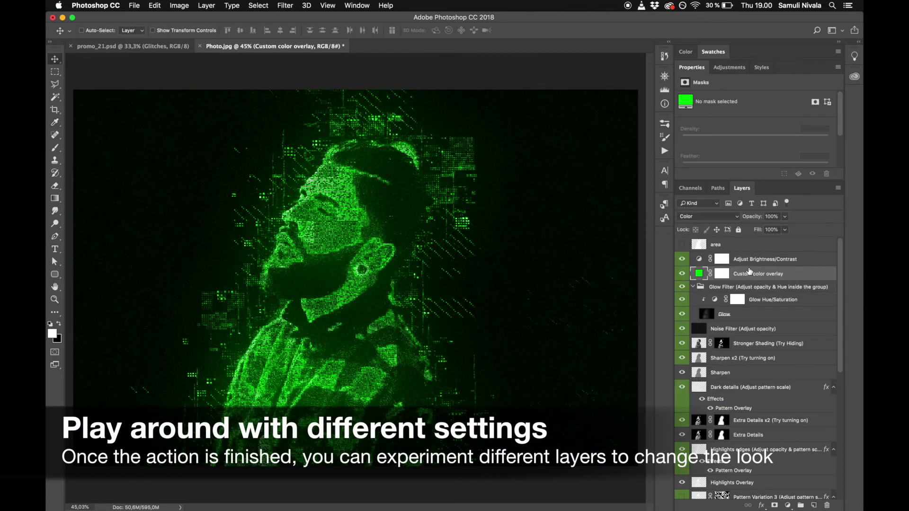